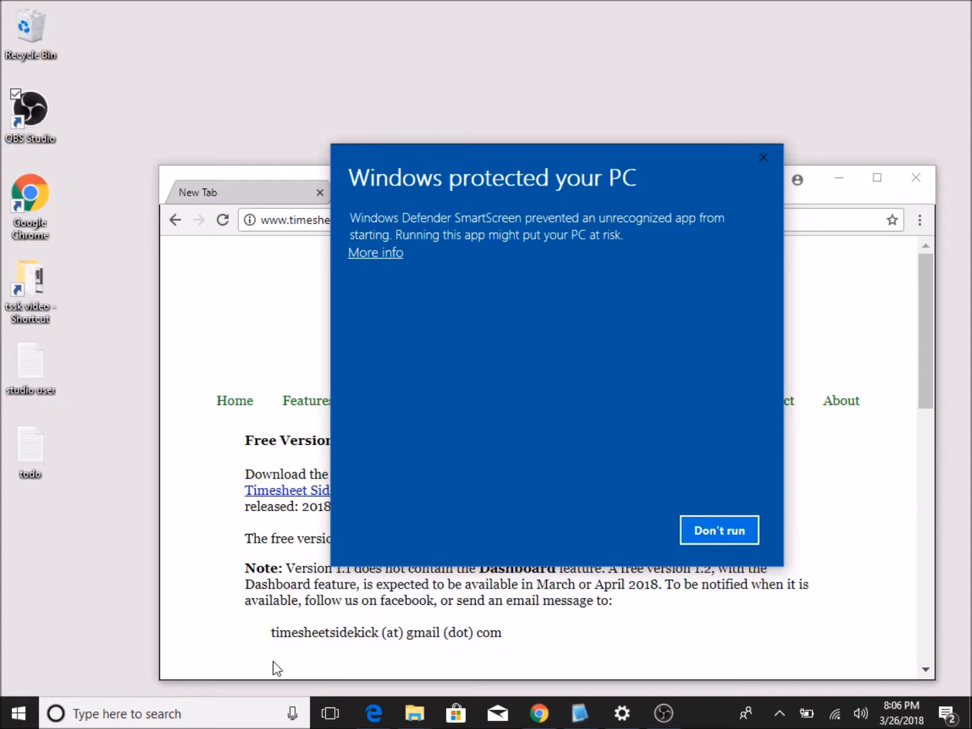
# Run the blocked Timesheet Sidekick installer anyway, install the program with a desktop shortcut, and launch it from that shortcut.
pyautogui.click(389, 253)
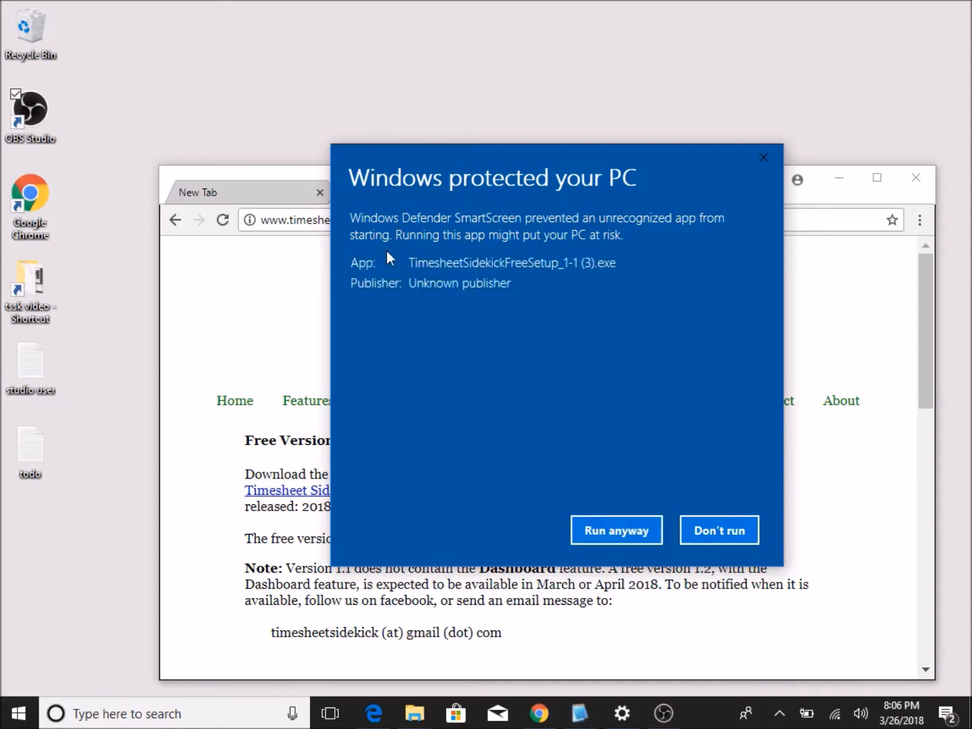
pyautogui.click(612, 531)
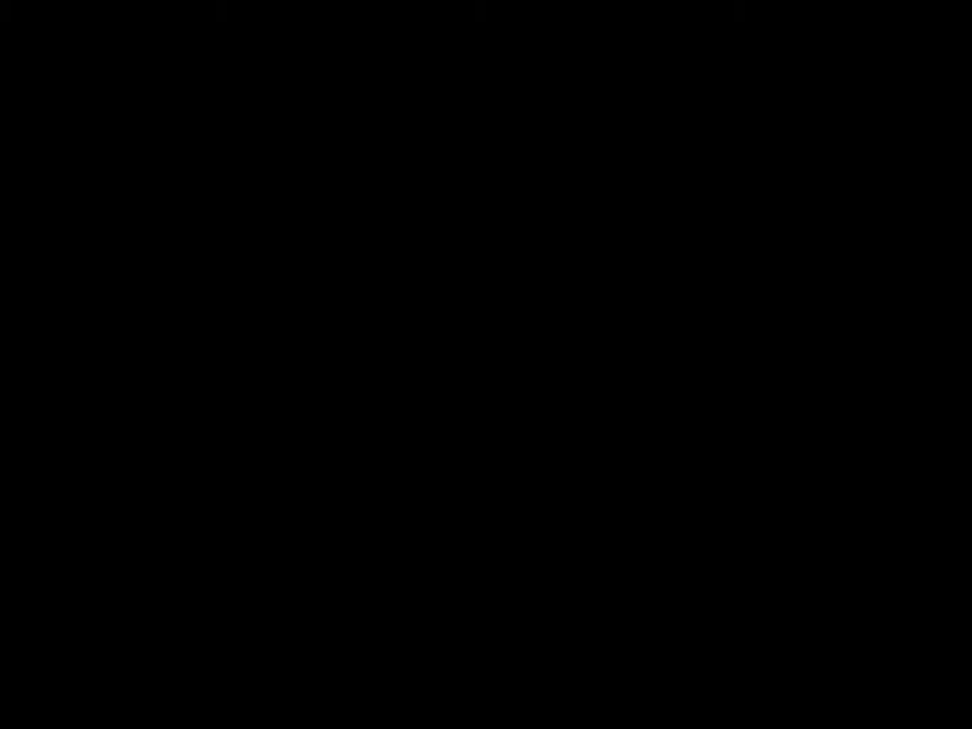
pyautogui.click(431, 542)
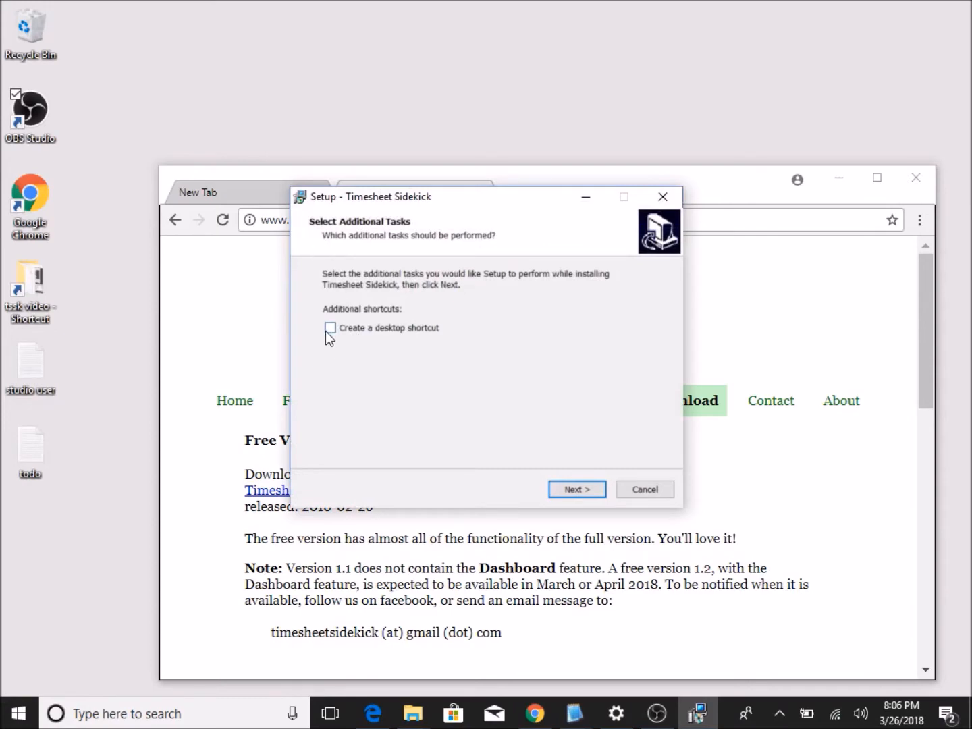
pyautogui.click(568, 492)
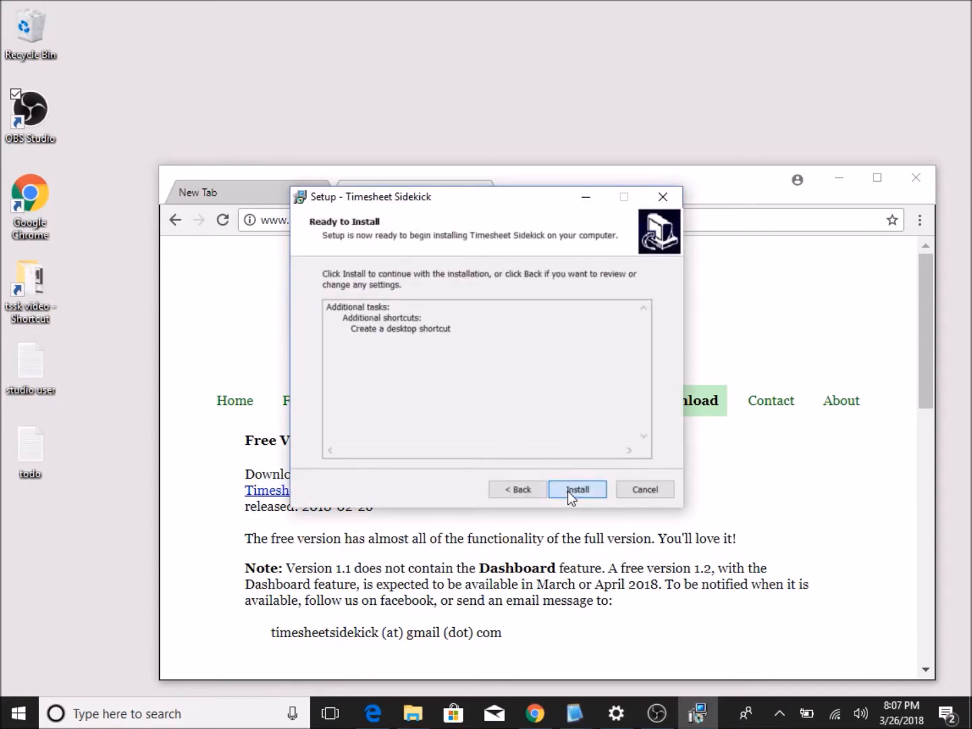
pyautogui.click(569, 491)
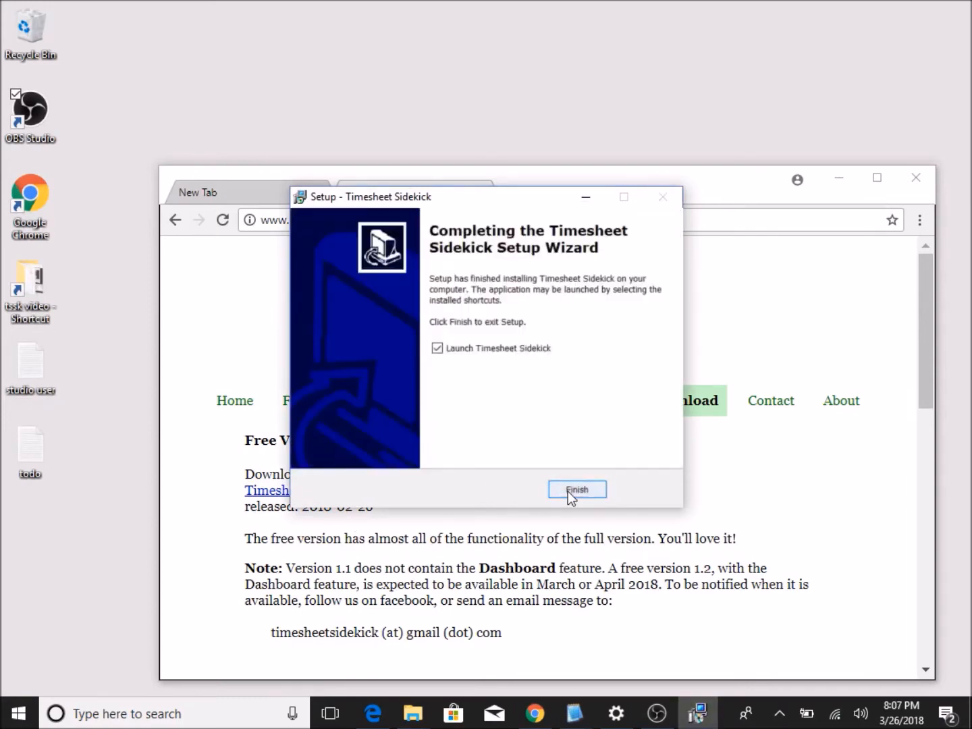
pyautogui.click(567, 491)
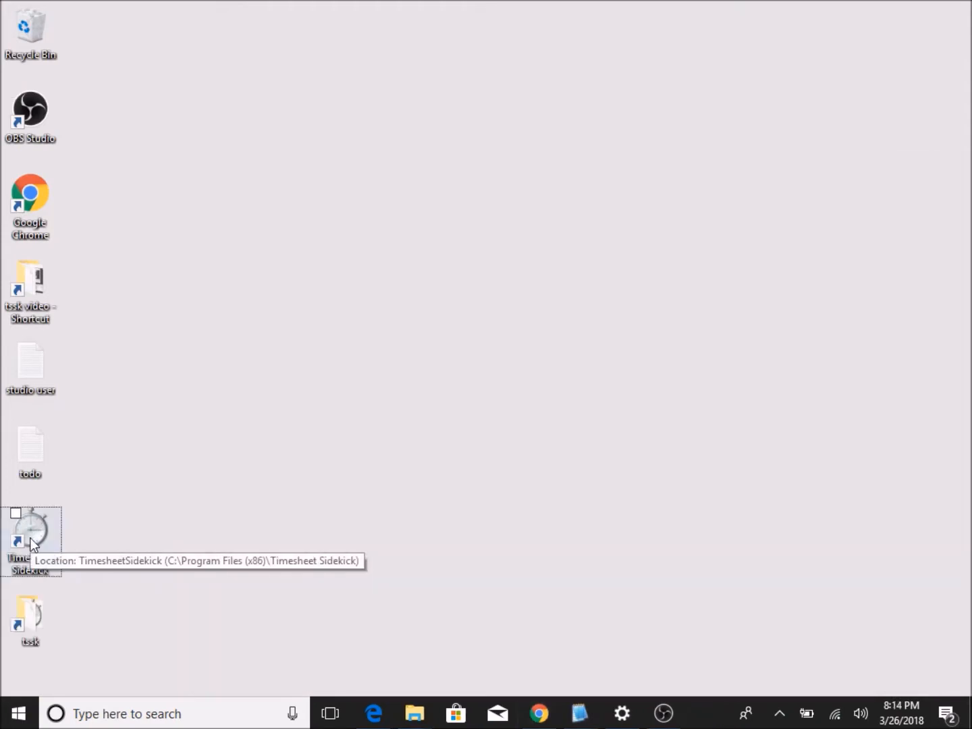
pyautogui.click(30, 538)
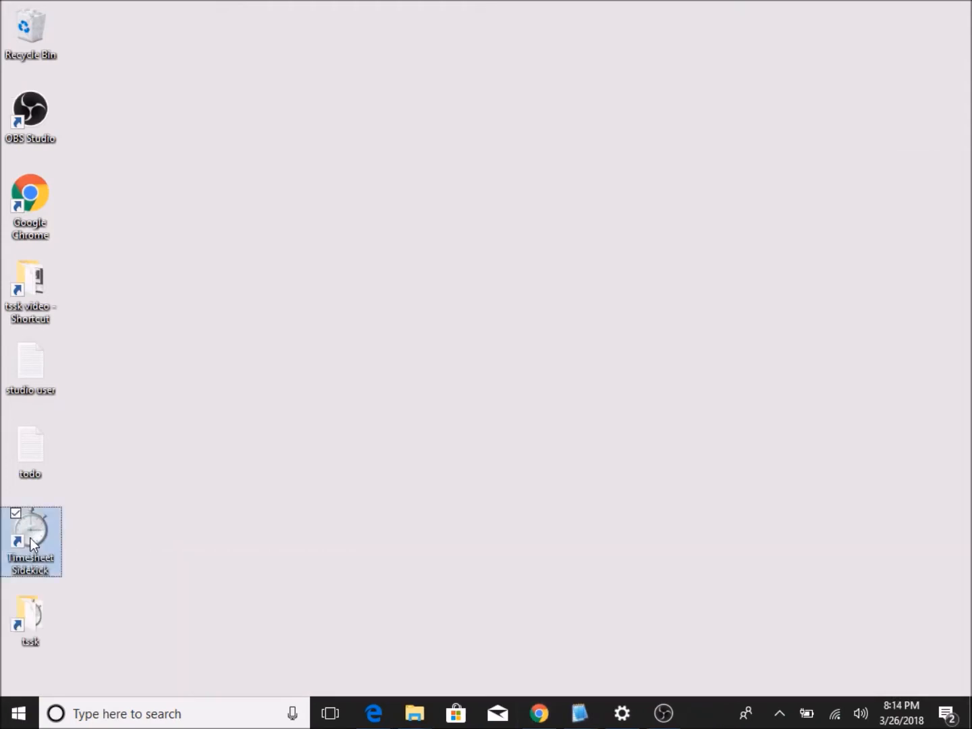
pyautogui.doubleClick(30, 538)
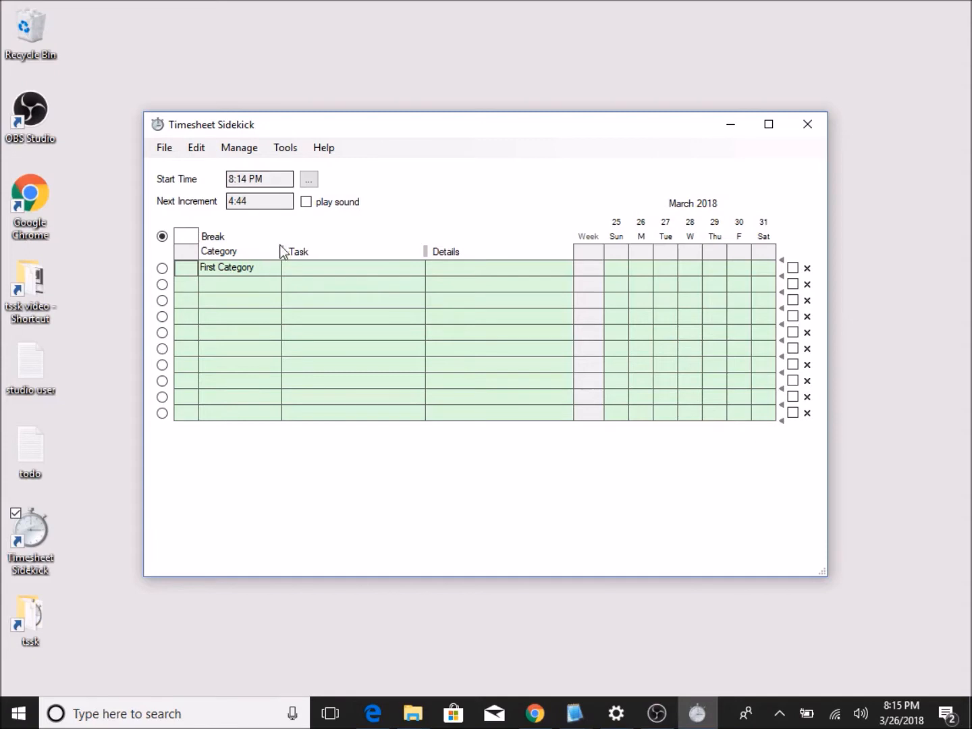
# Adjust the widths of the Category and Task columns and widen the window to enlarge the Details column.
pyautogui.moveTo(278, 250); pyautogui.dragTo(307, 251)
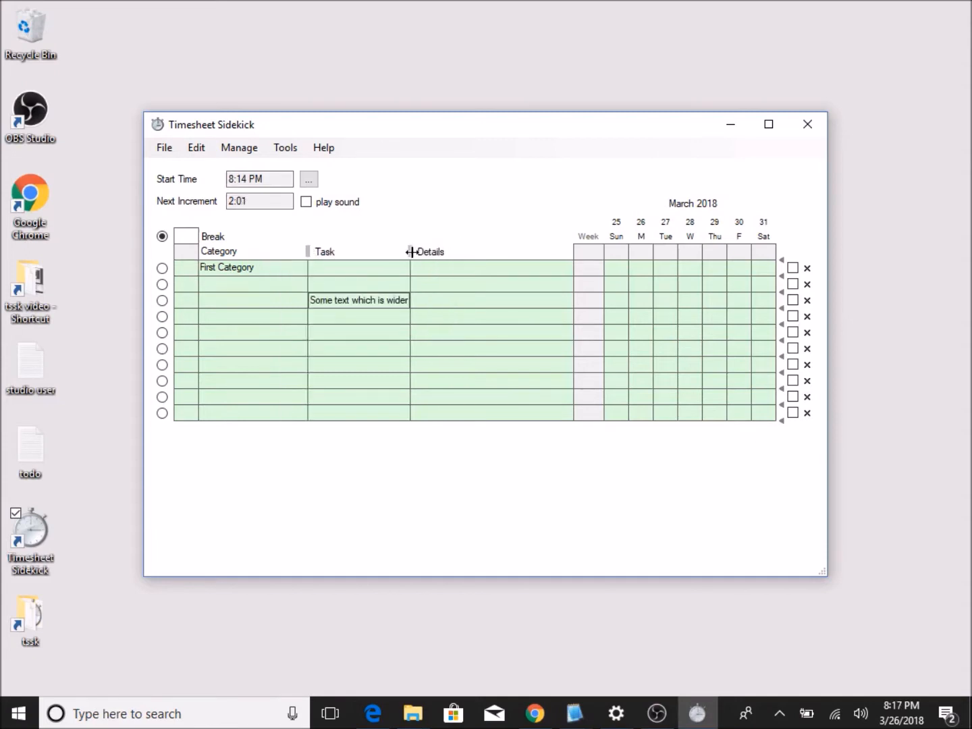
pyautogui.doubleClick(411, 252)
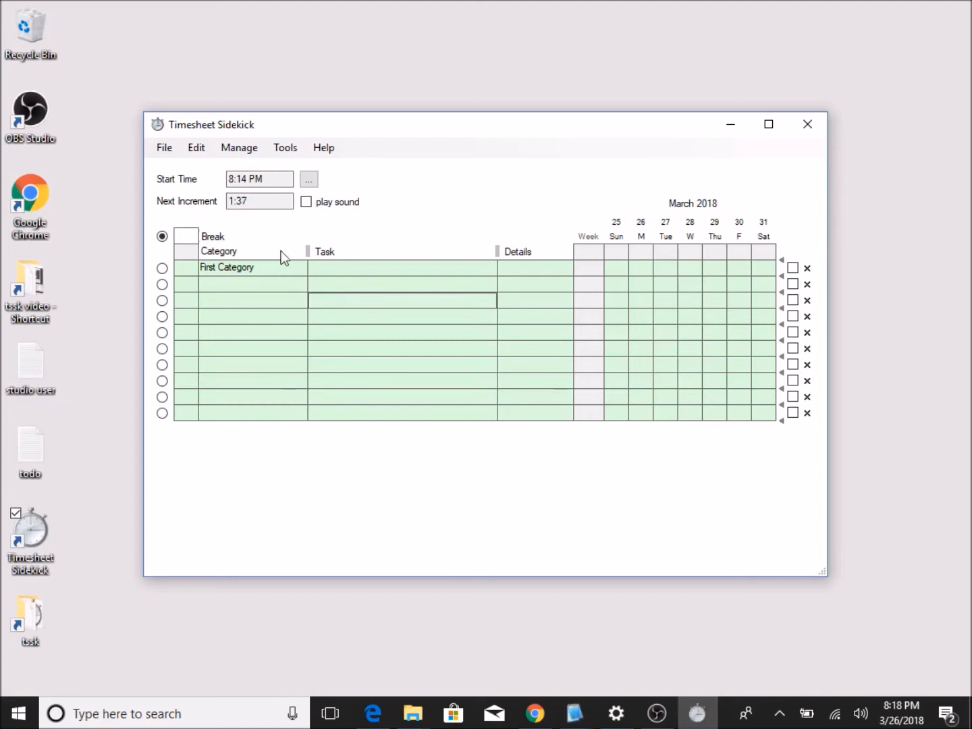
pyautogui.moveTo(500, 251); pyautogui.dragTo(437, 256)
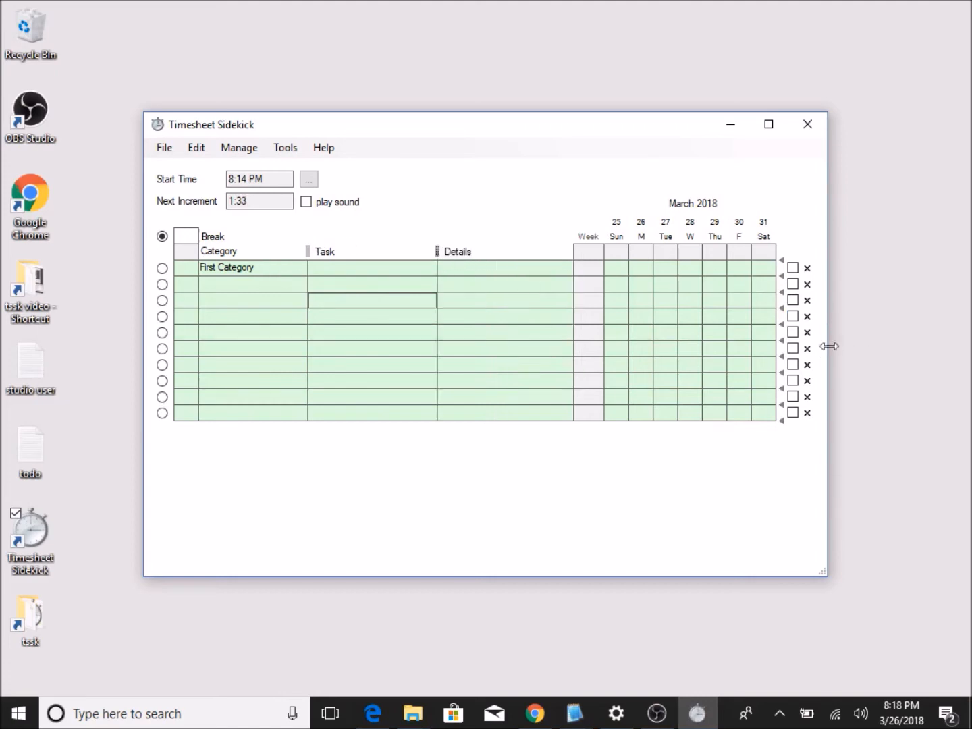
pyautogui.moveTo(832, 347); pyautogui.dragTo(912, 347)
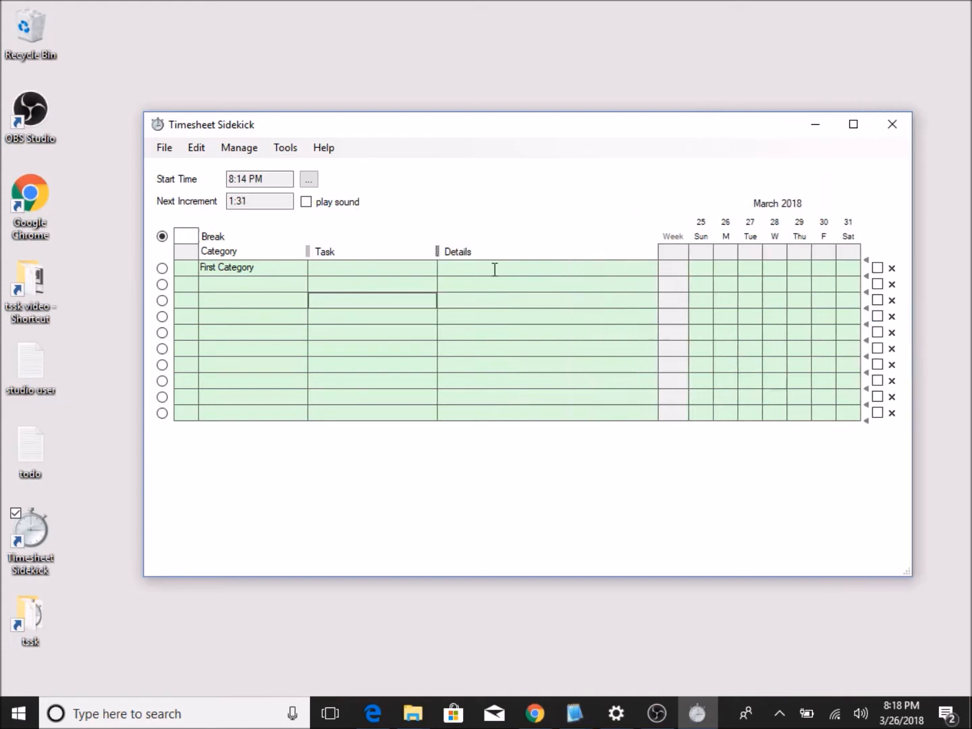
# Rename the first category in the timesheet to "Admin".
pyautogui.click(267, 266)
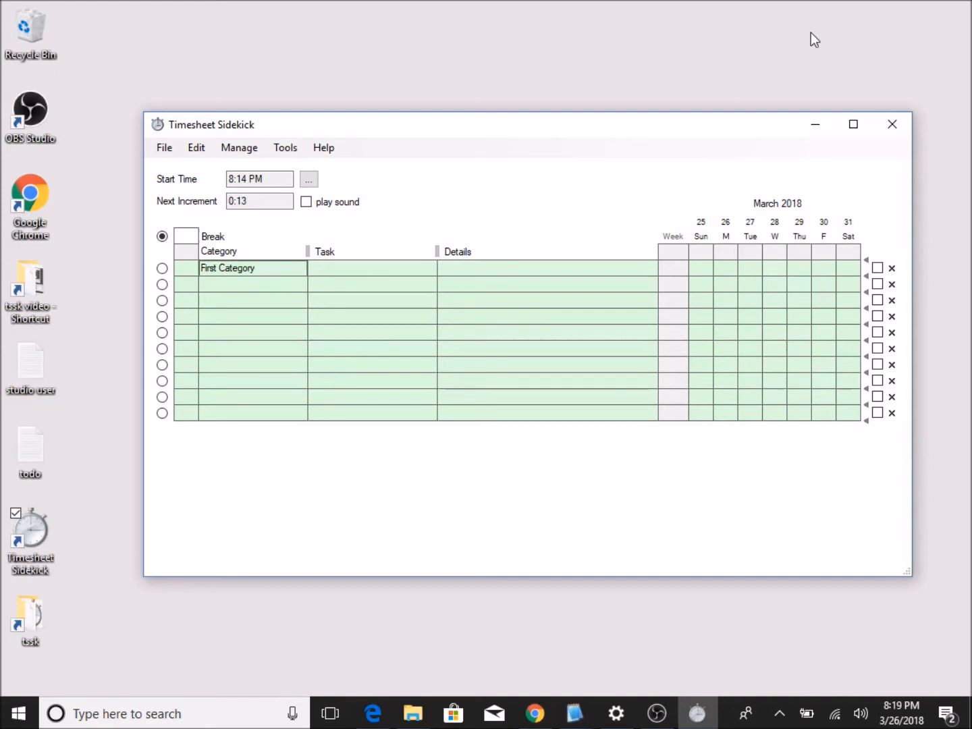
pyautogui.write('Admin')
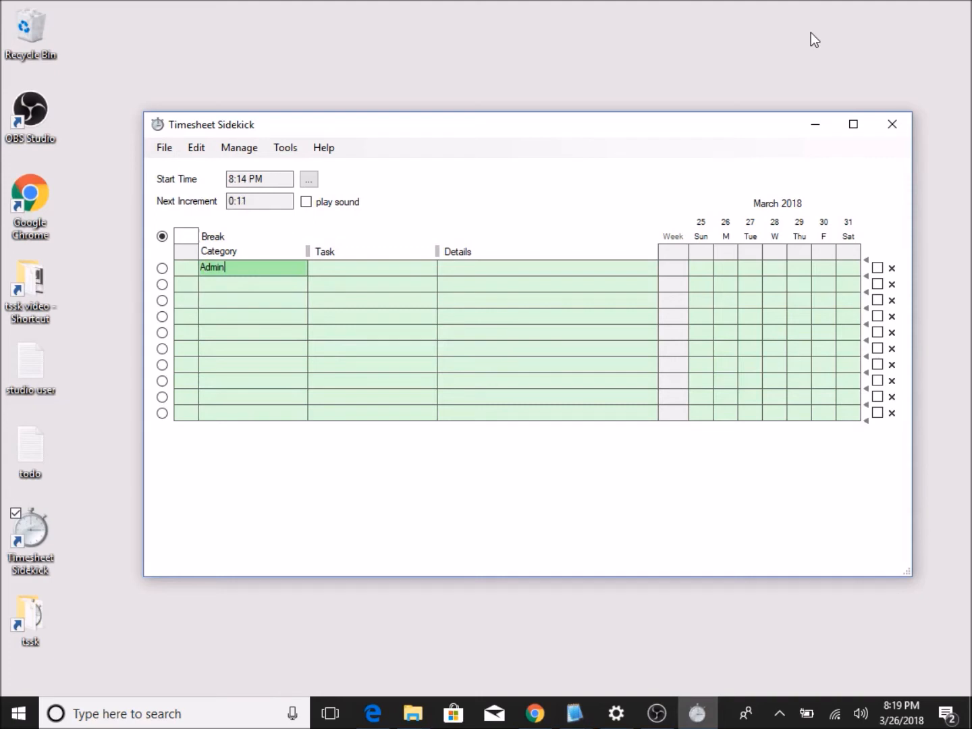
pyautogui.press('Return')
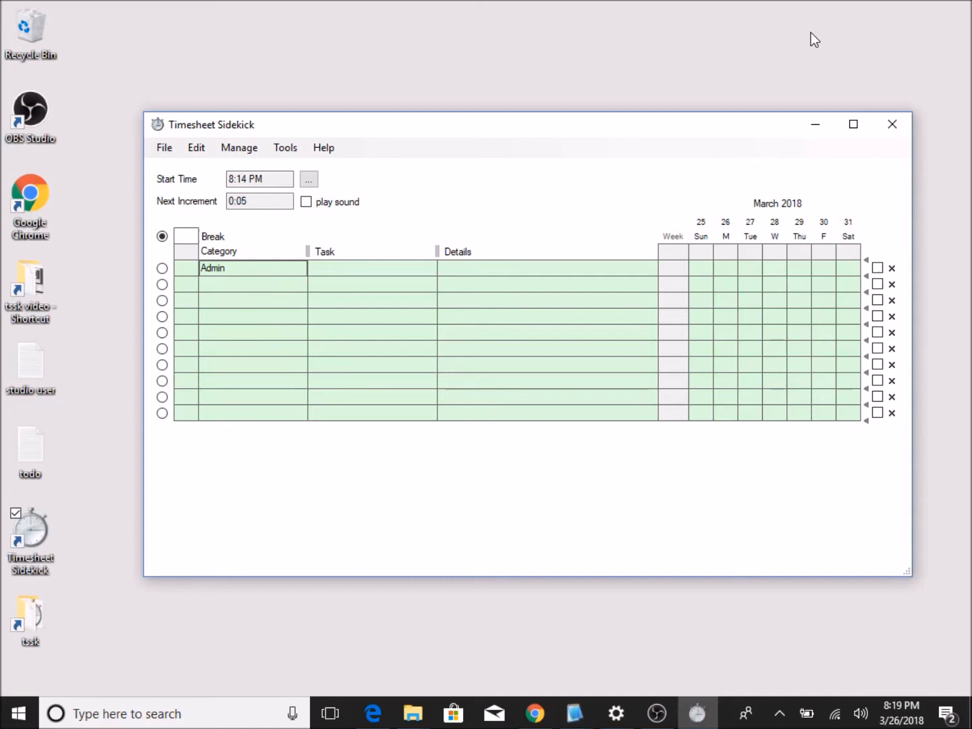
# Add a "Customer Support" category in the fourth row, three rows below Admin.
pyautogui.press('Down')
pyautogui.press('Down')
pyautogui.press('Down')
pyautogui.write('Customer Support')
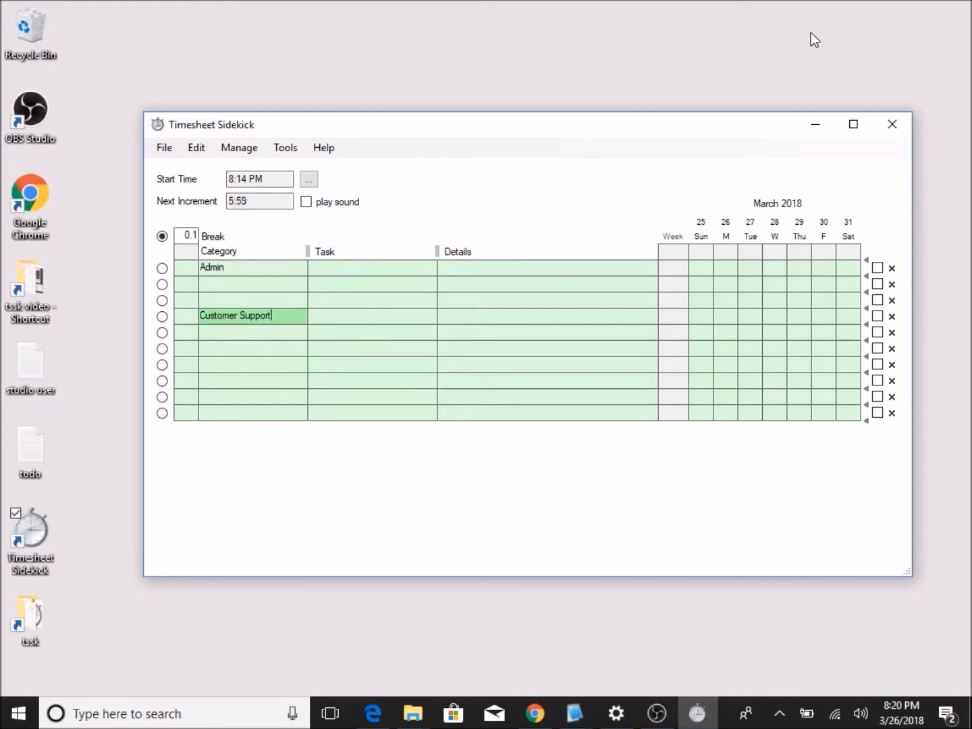
pyautogui.press('Return')
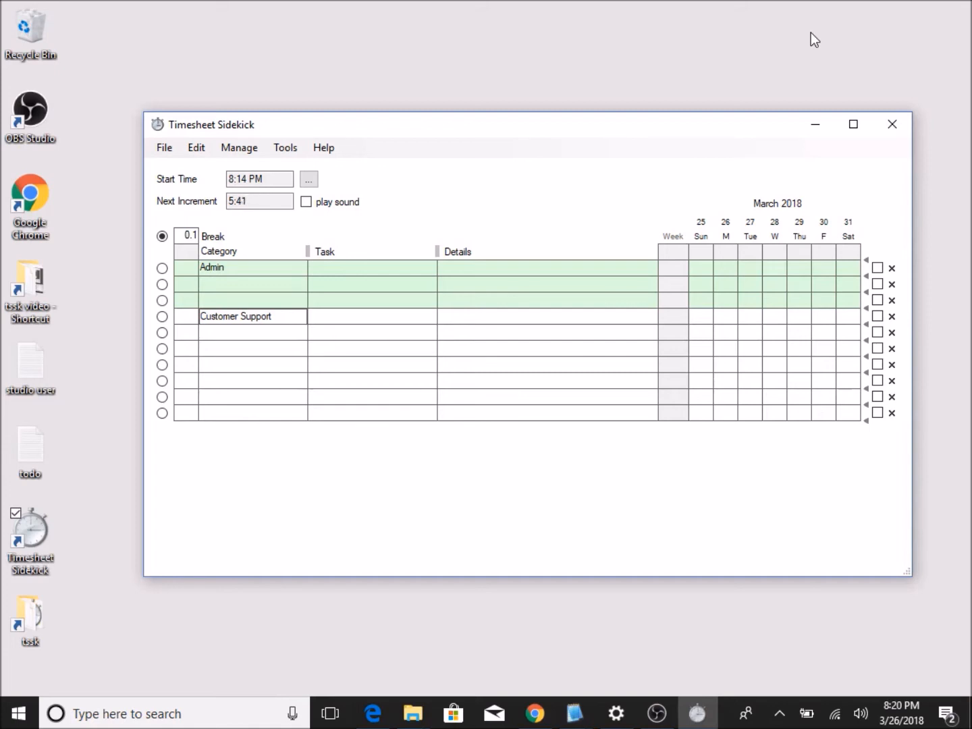
# Add a "New Feature X" category in the seventh row, three rows below Customer Support.
pyautogui.press('Down')
pyautogui.press('Down')
pyautogui.press('Down')
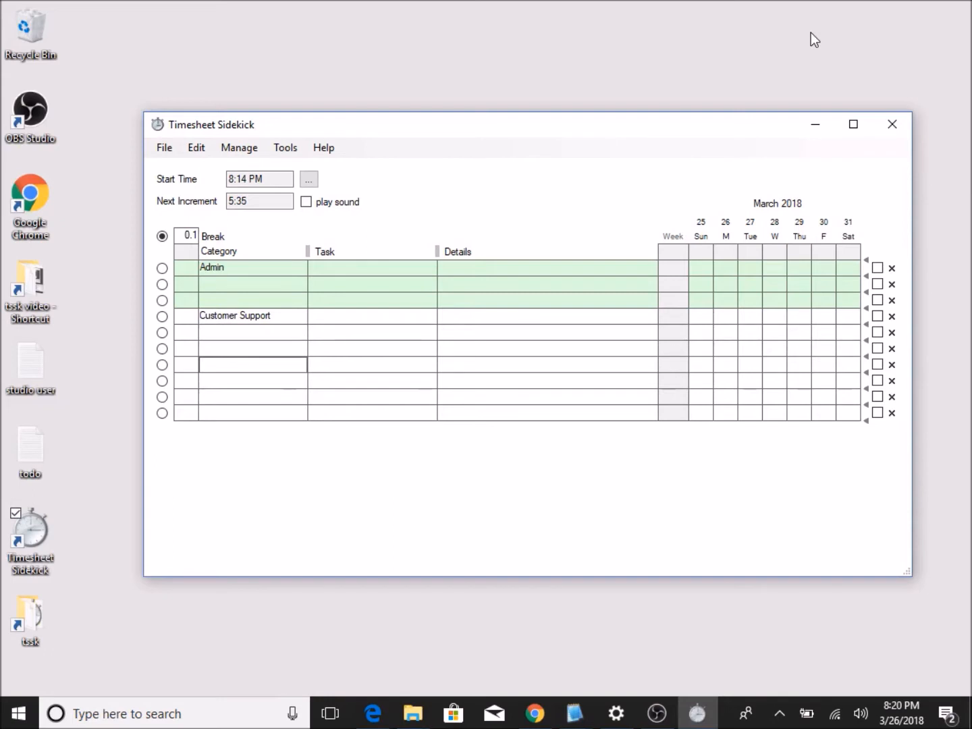
pyautogui.write('New Fea')
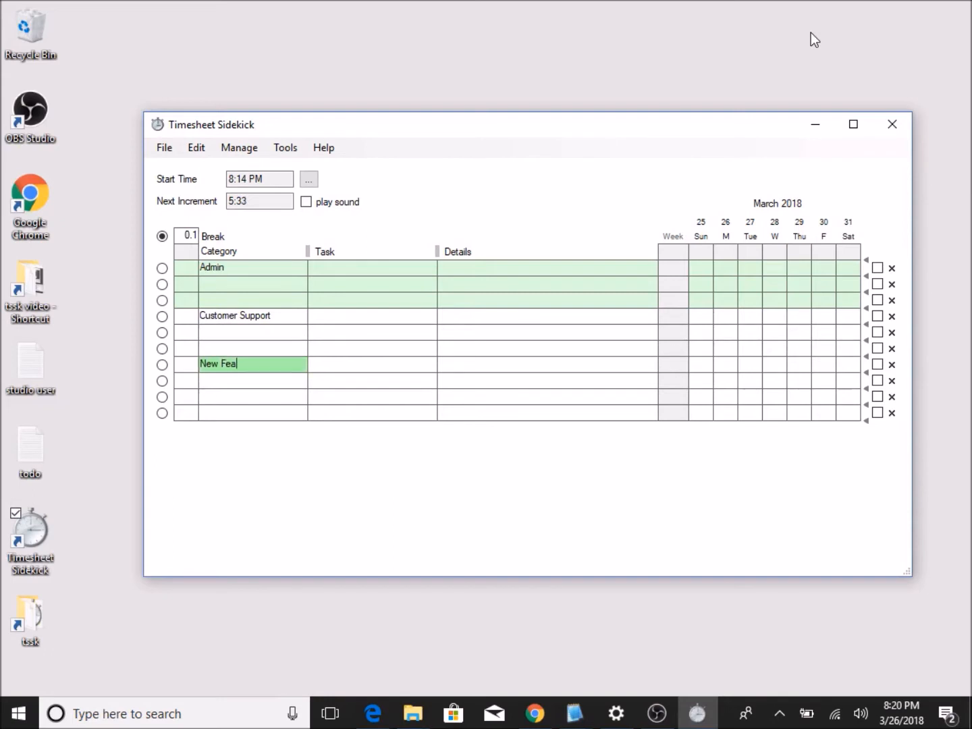
pyautogui.write('ture X')
pyautogui.press('Return')
# Add a "New Feature Y" category in the last row of the timesheet.
pyautogui.press('Down')
pyautogui.press('Down')
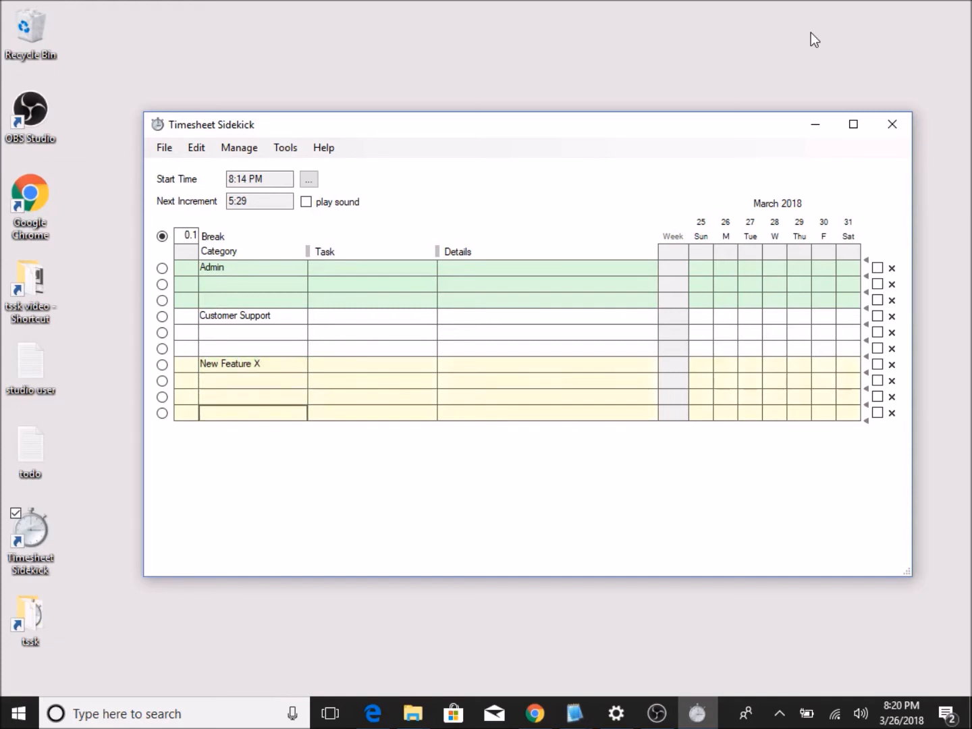
pyautogui.write('New Feat')
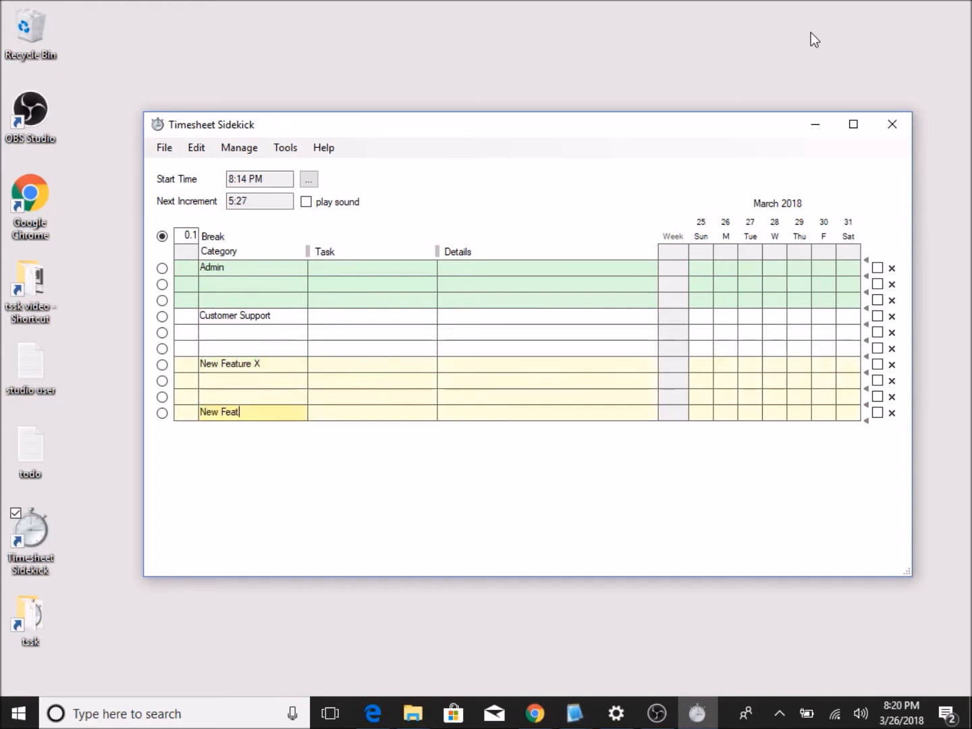
pyautogui.write('ure Y')
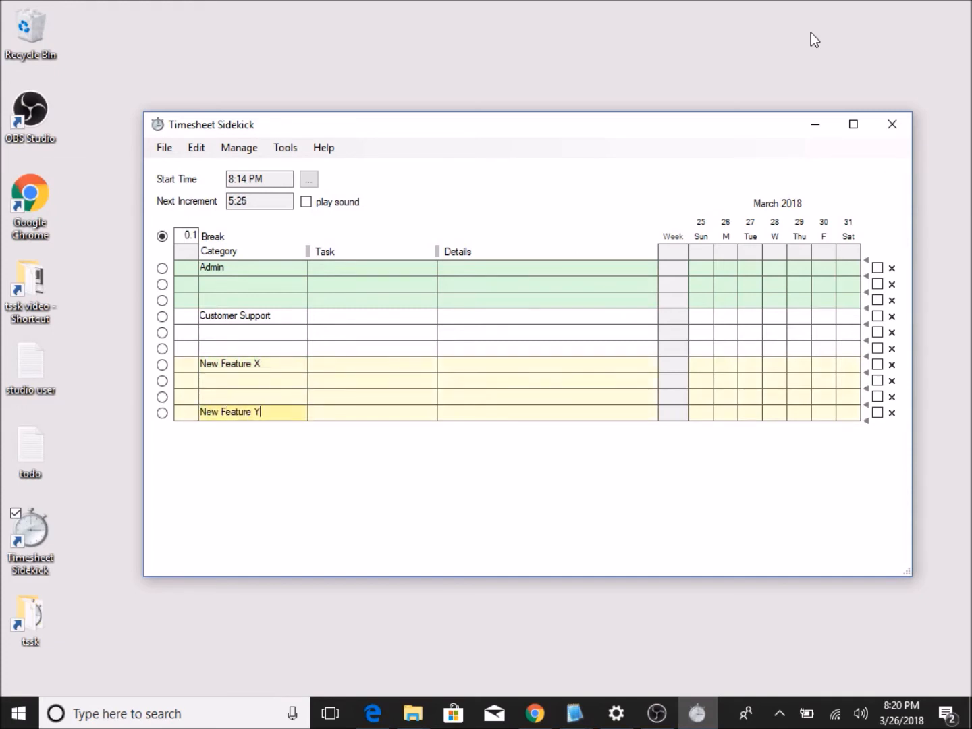
pyautogui.press('Return')
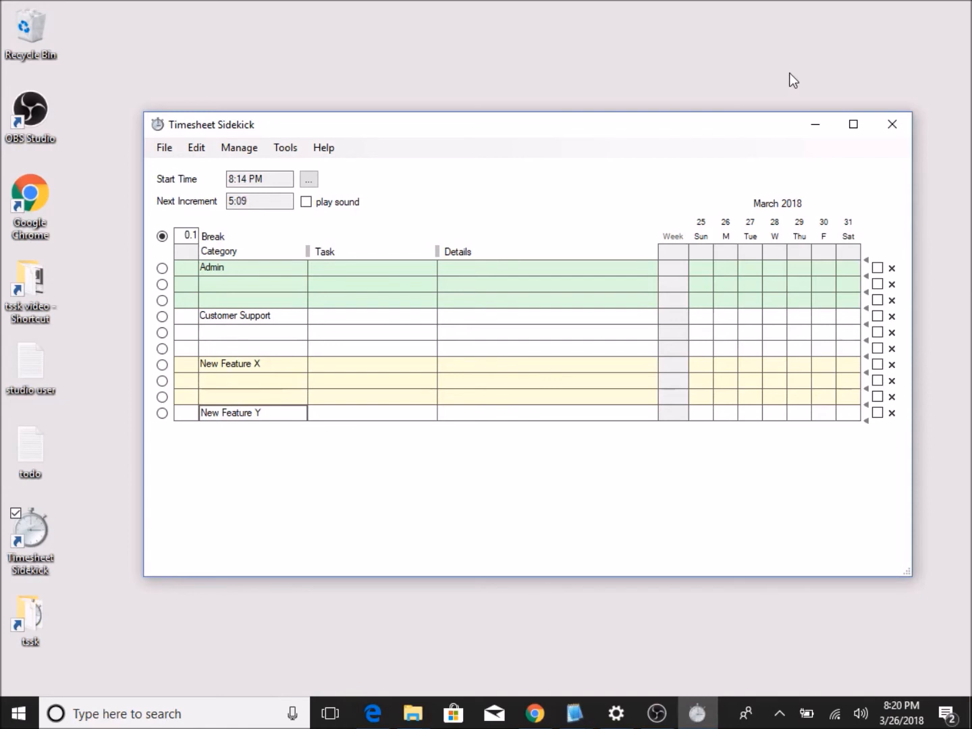
# Enter "Misc." as the task in the Admin row.
pyautogui.press('Up')
pyautogui.press('Up')
pyautogui.press('Up')
pyautogui.press('Up')
pyautogui.press('Up')
pyautogui.press('Up')
pyautogui.press('Up')
pyautogui.press('Right')
pyautogui.press('Up')
pyautogui.press('Right')
pyautogui.press('Up')
pyautogui.press('Left')
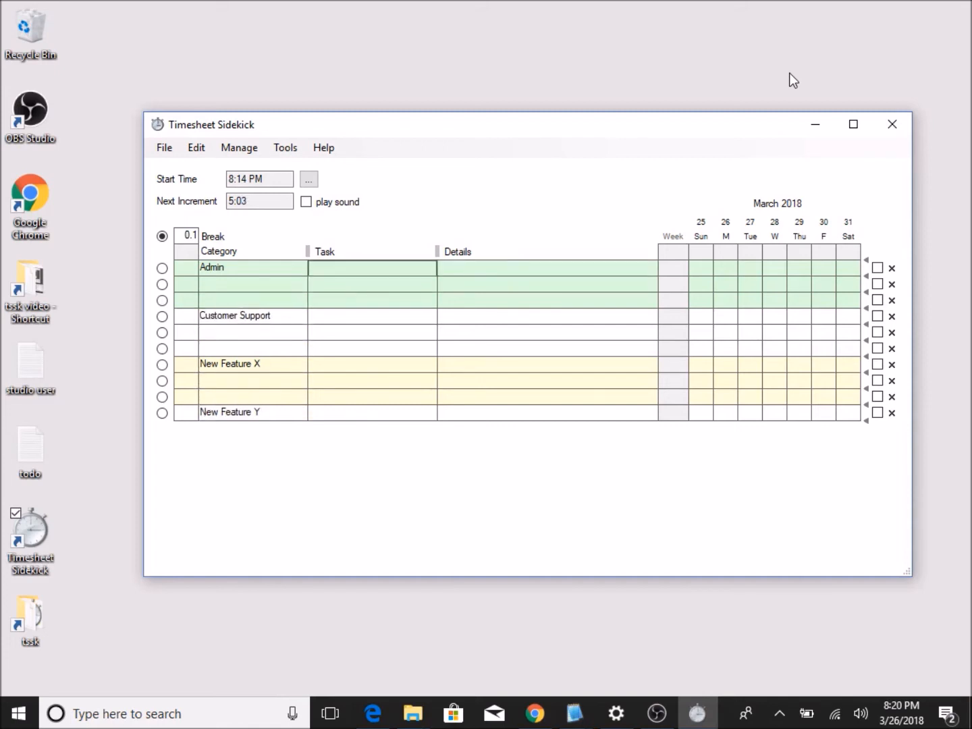
pyautogui.write('Misc.')
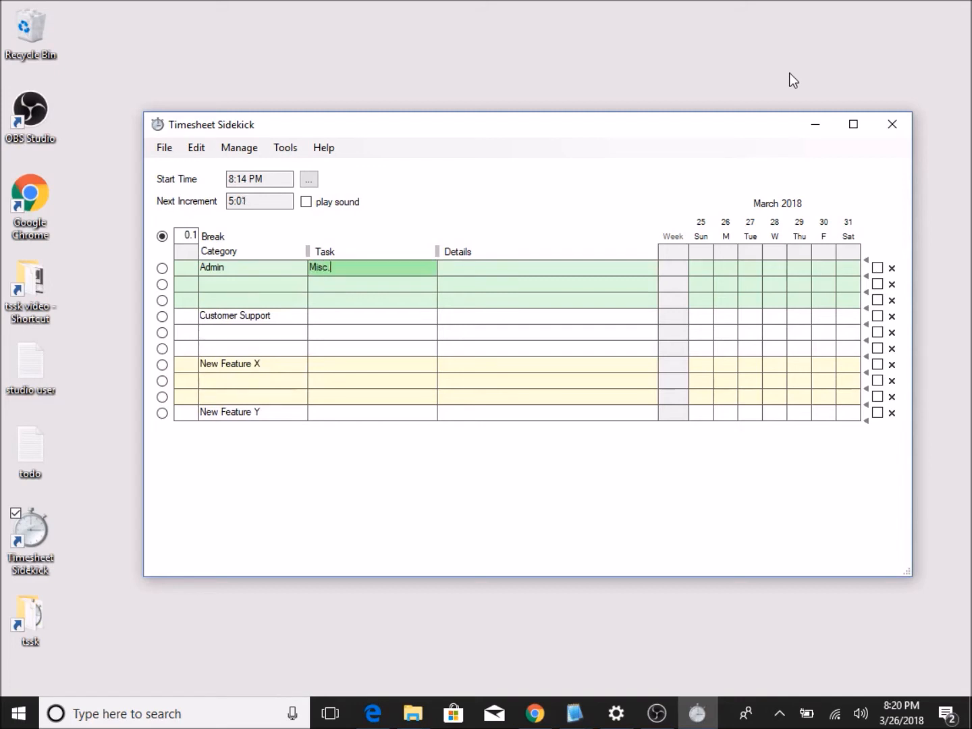
pyautogui.press('Return')
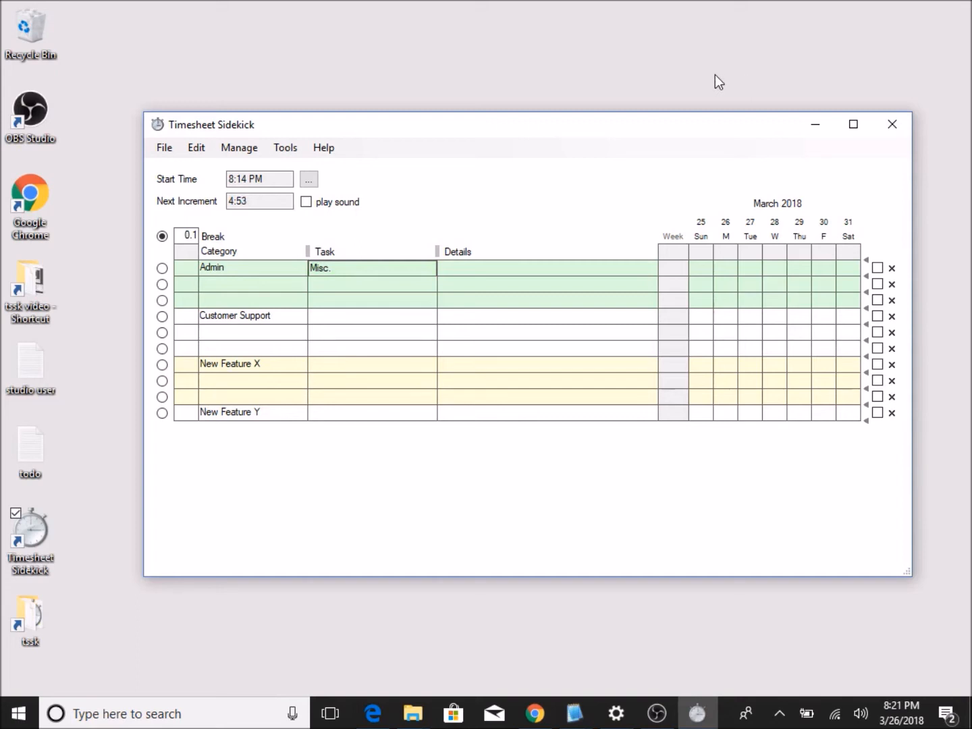
# Start timing the Admin "Misc." task and inspect the Start Time and Next Increment values.
pyautogui.click(162, 270)
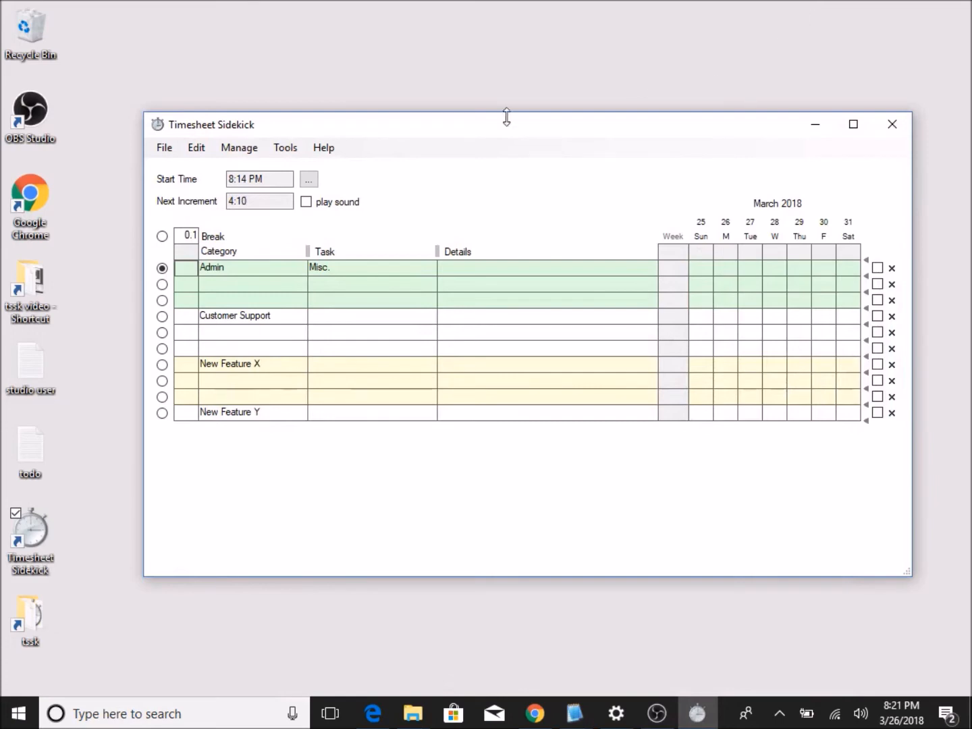
pyautogui.moveTo(274, 179); pyautogui.dragTo(174, 178)
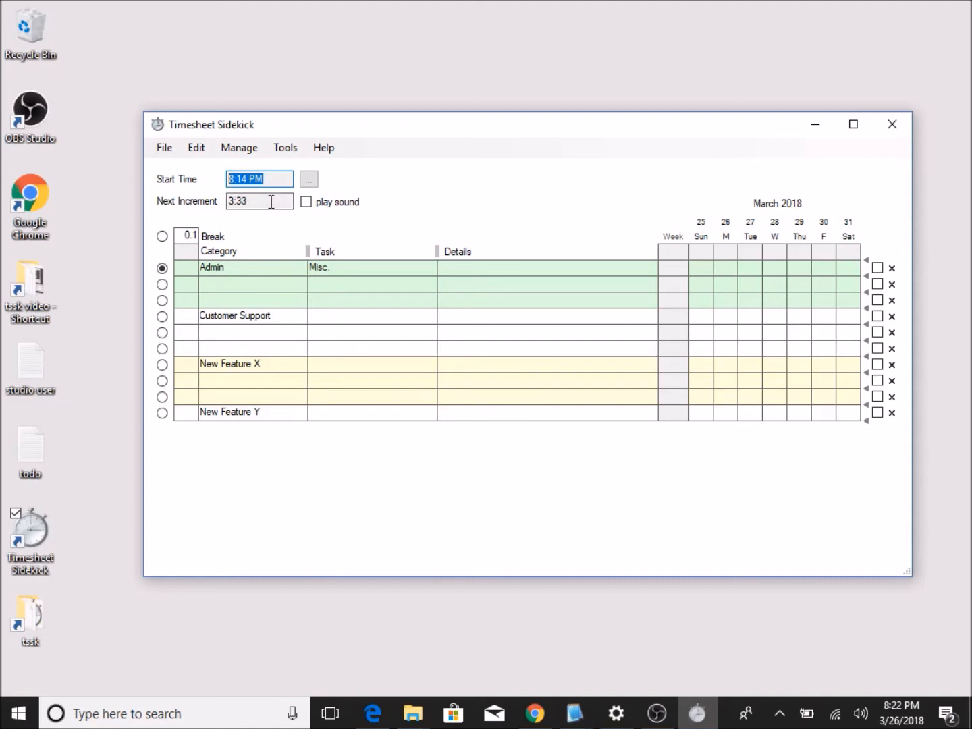
pyautogui.moveTo(270, 203); pyautogui.dragTo(189, 215)
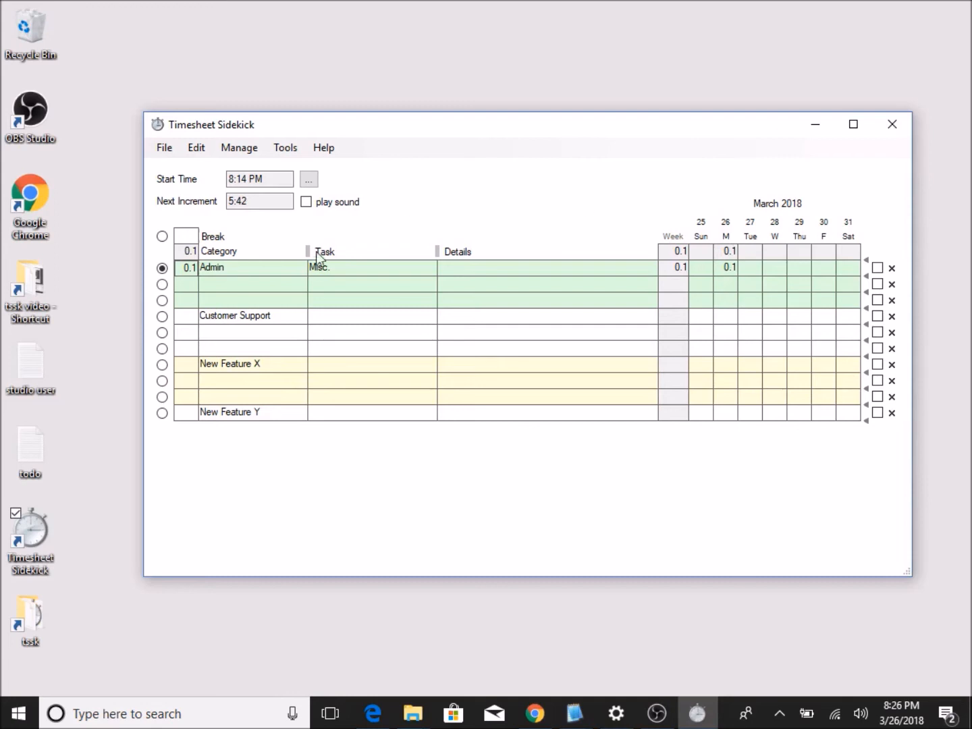
# Set the Admin "Misc." task's time for the current day to 2 in the column before Category.
pyautogui.click(186, 268)
pyautogui.write('2')
pyautogui.press('Return')
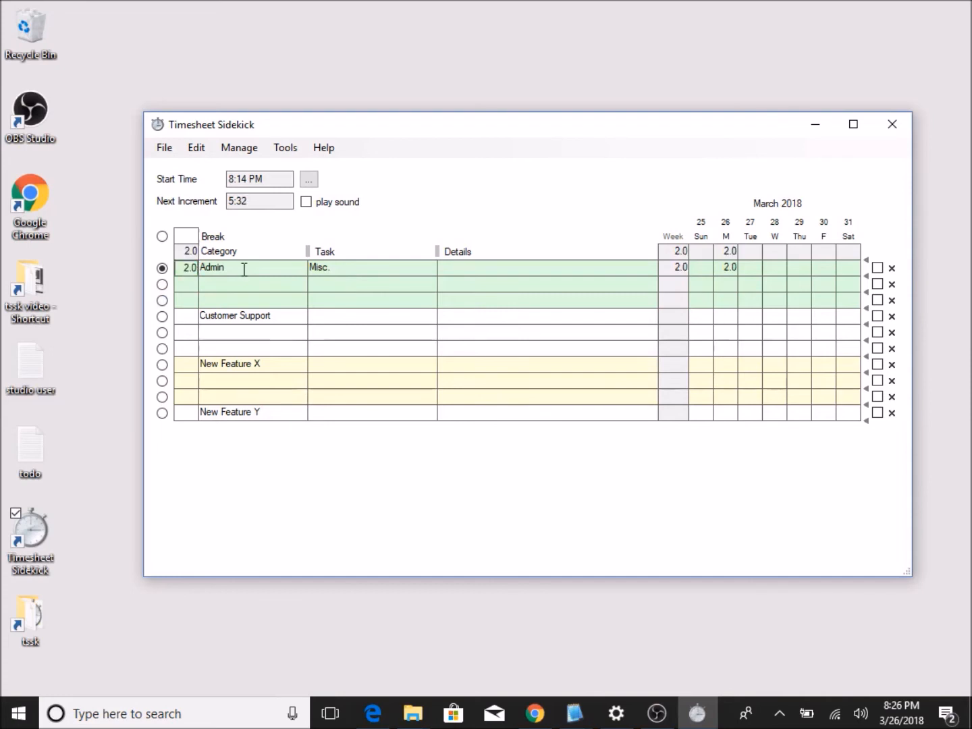
# Set the Admin "Misc." task's time for Monday the 26th to 3 and switch the timer to Break.
pyautogui.click(723, 267)
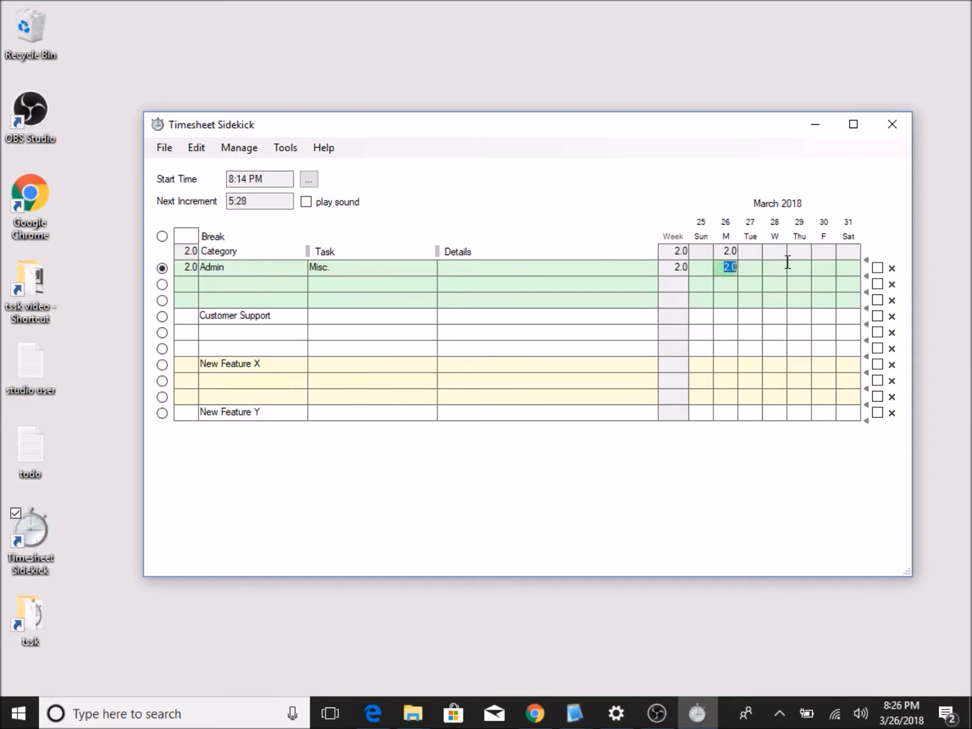
pyautogui.write('3')
pyautogui.press('Return')
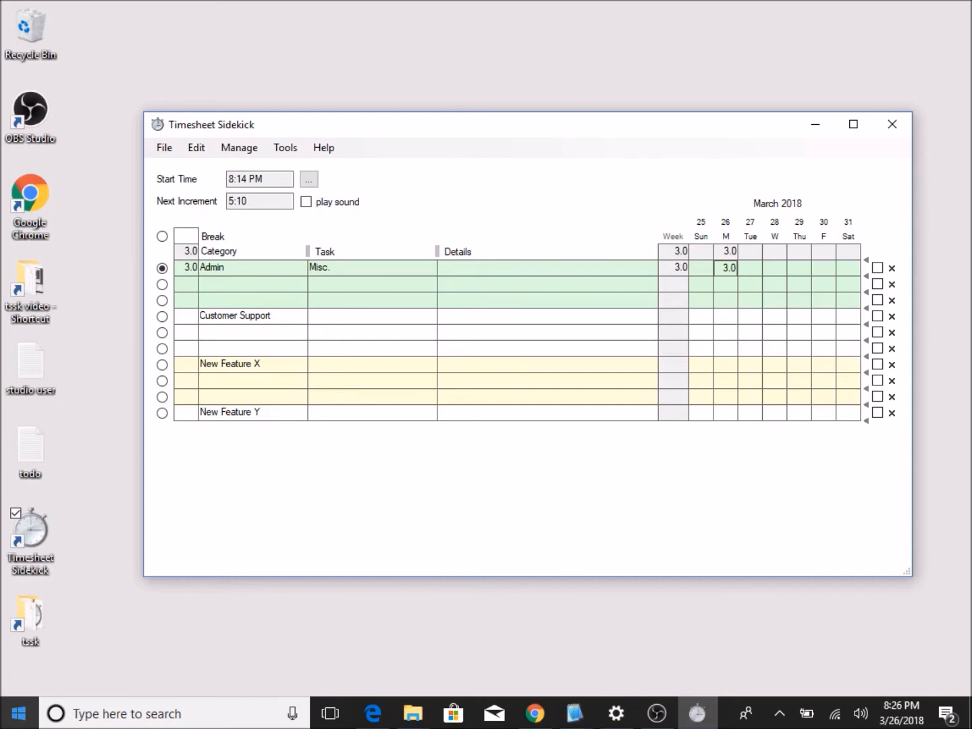
pyautogui.click(161, 239)
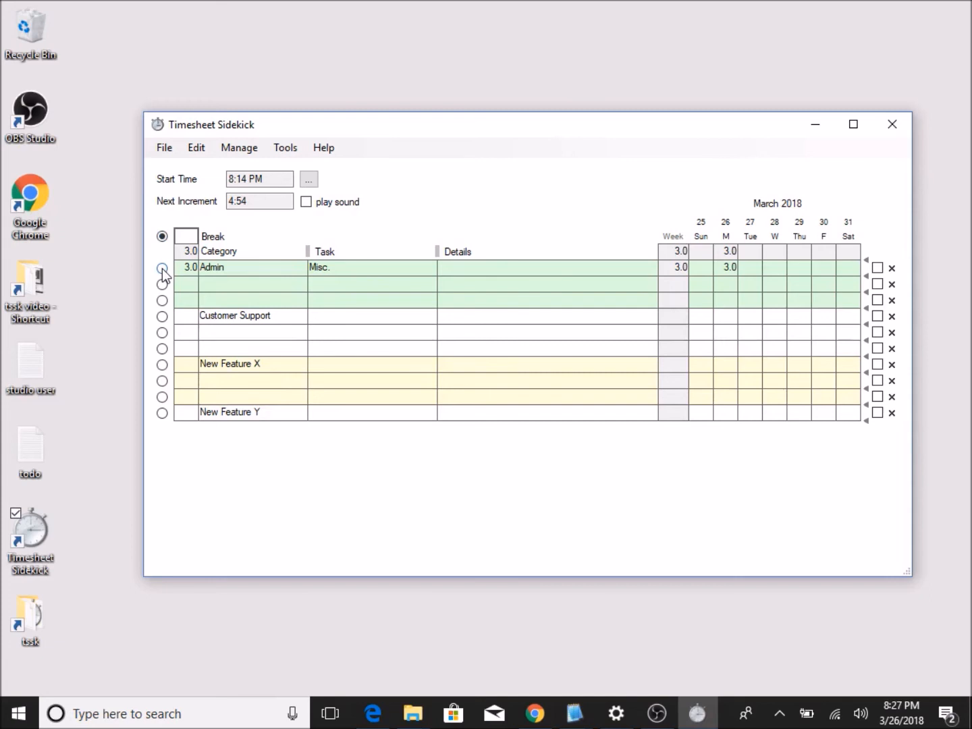
# Enter "Break" as the task in the blank row directly below the Admin "Misc." task.
pyautogui.click(254, 288)
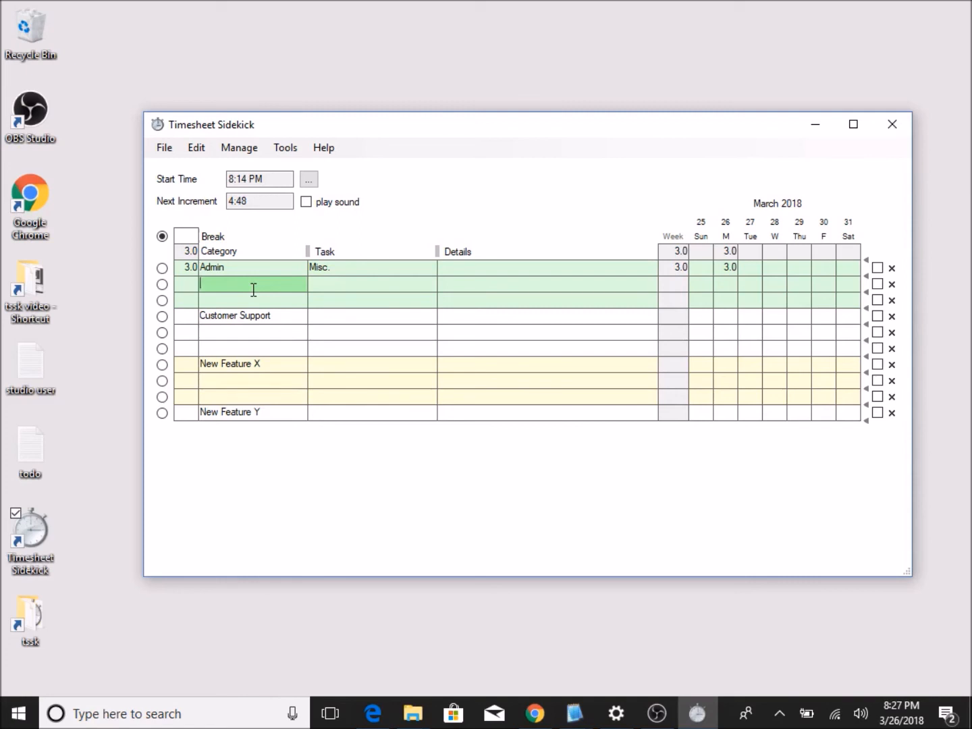
pyautogui.press('Down')
pyautogui.press('Right')
pyautogui.press('Down')
pyautogui.press('Up')
pyautogui.press('Up')
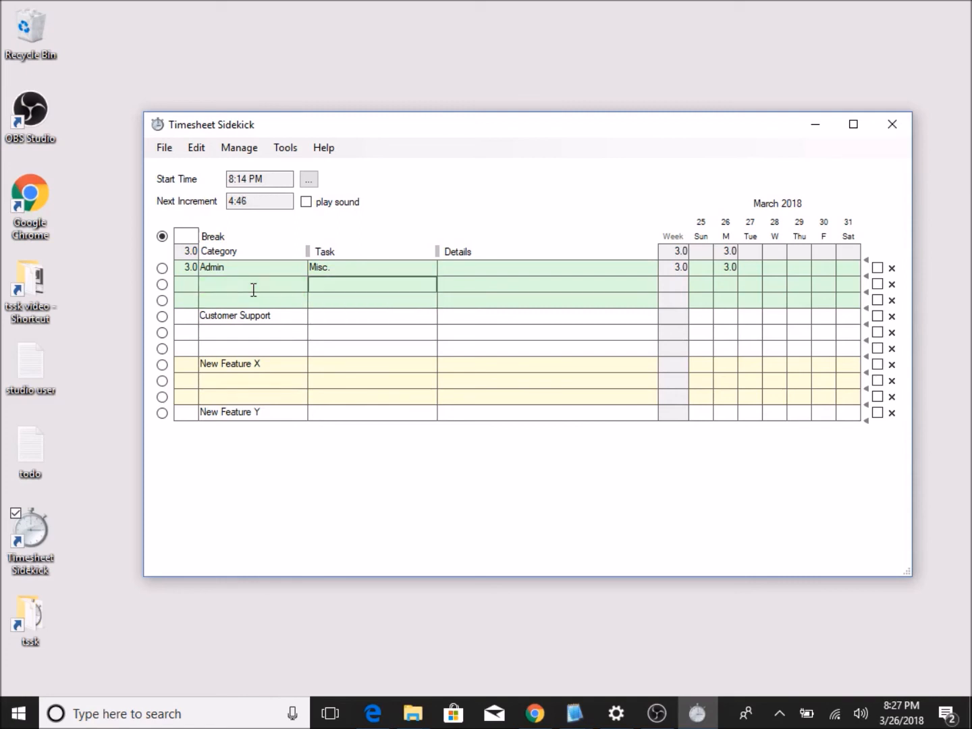
pyautogui.write('Break')
pyautogui.press('Return')
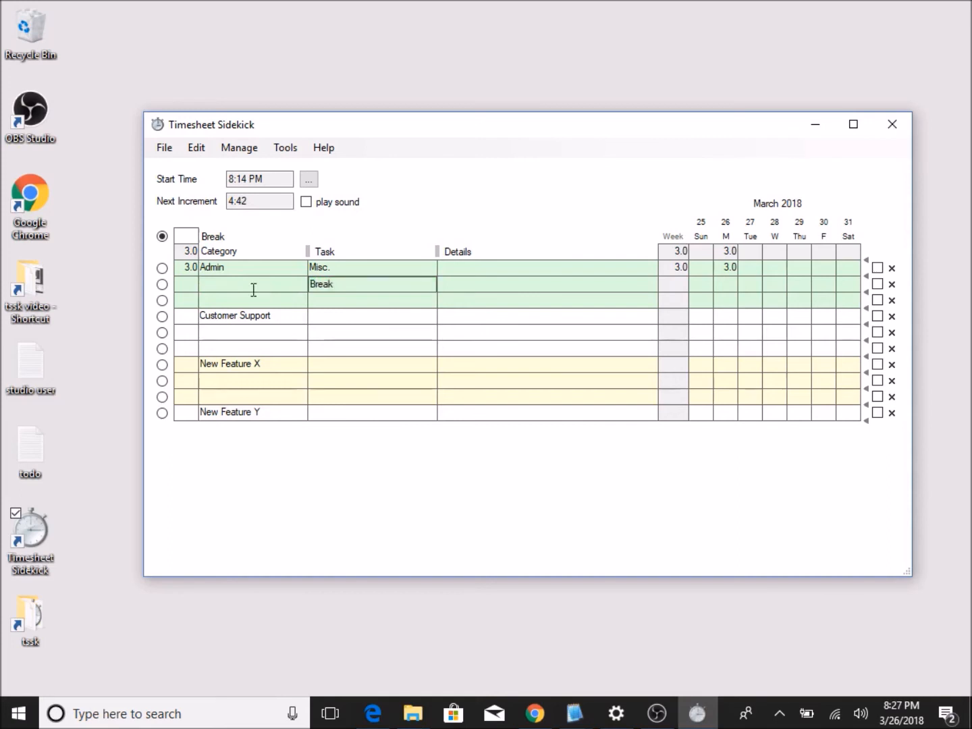
# Start timing the Admin "Break" task.
pyautogui.press('Left')
pyautogui.press('Left')
pyautogui.press('space')
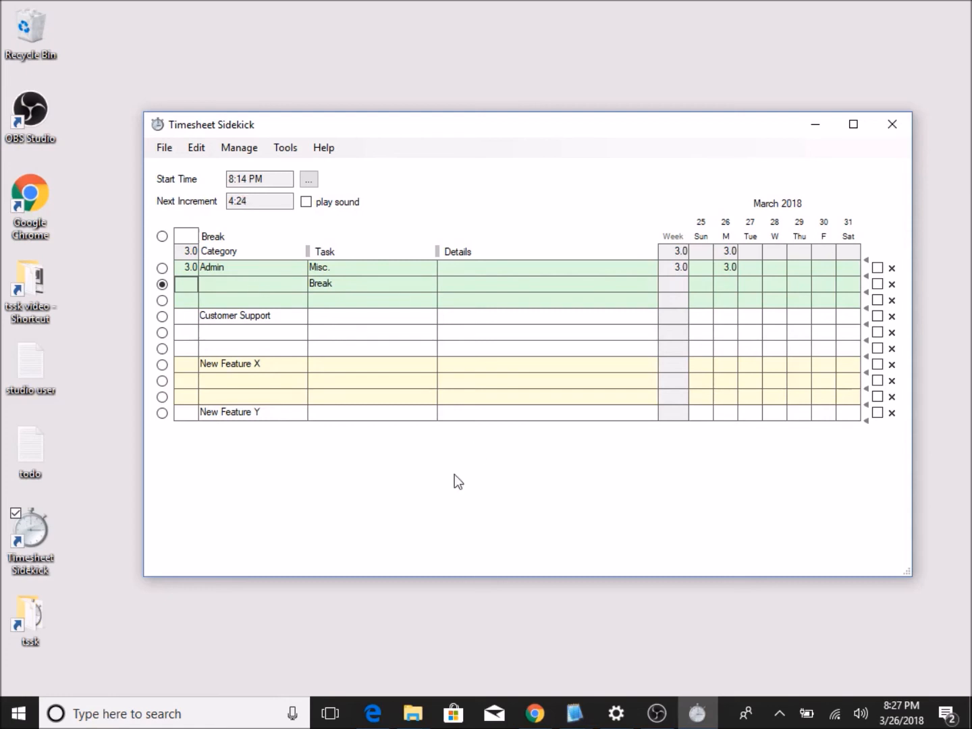
# Insert two more blank task rows under Customer Support and three blank task rows under New Feature Y.
pyautogui.click(866, 325)
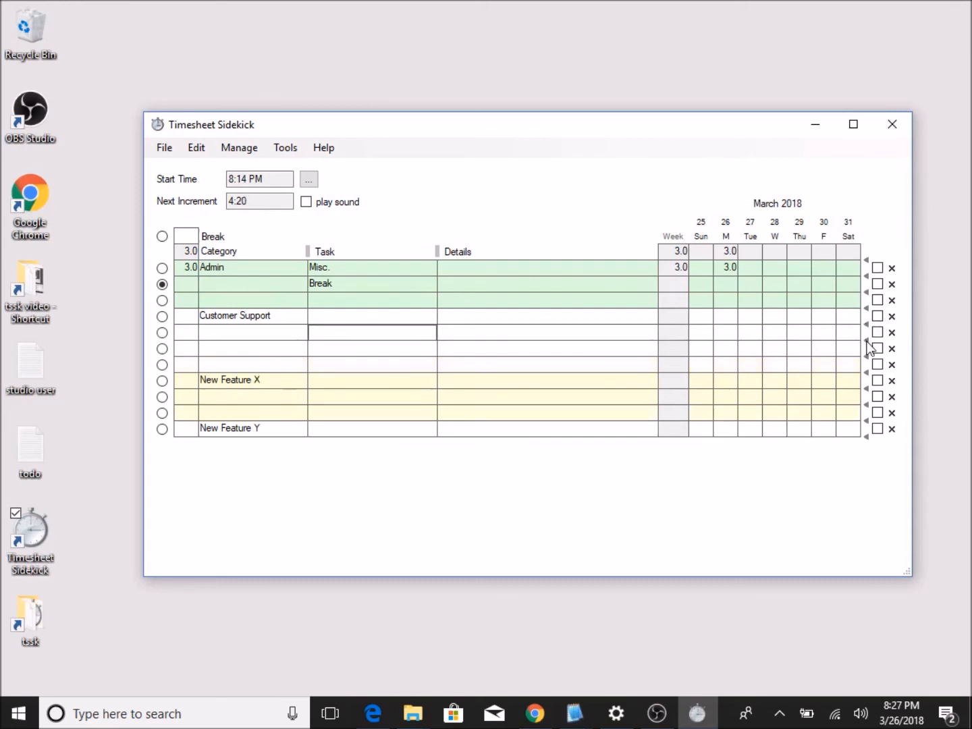
pyautogui.click(868, 342)
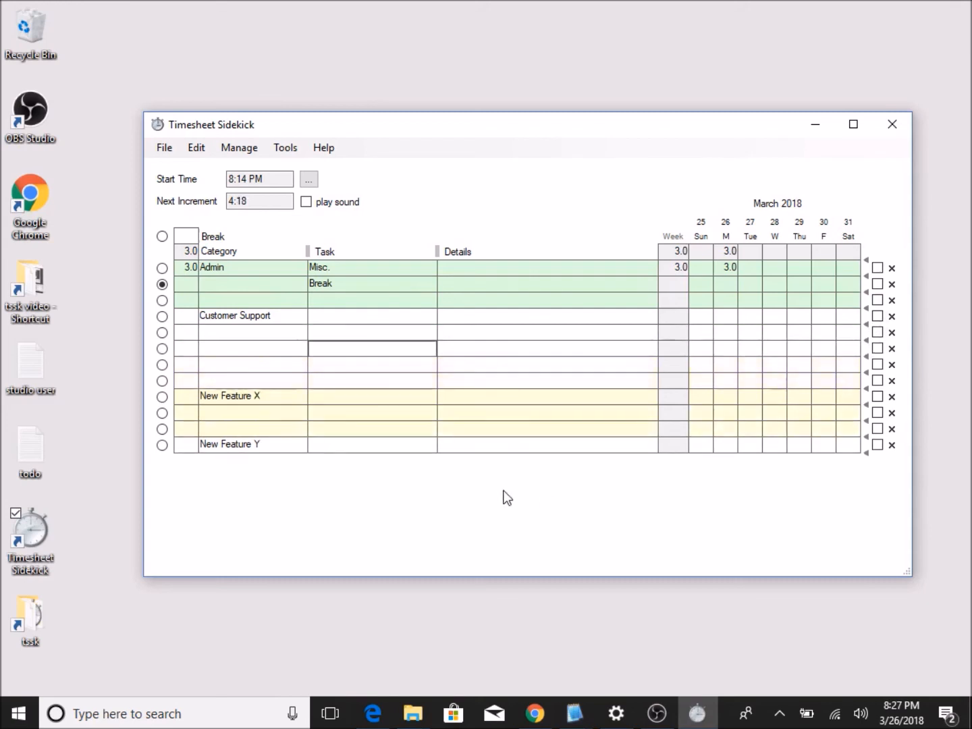
pyautogui.click(868, 452)
pyautogui.click(867, 452)
pyautogui.click(867, 453)
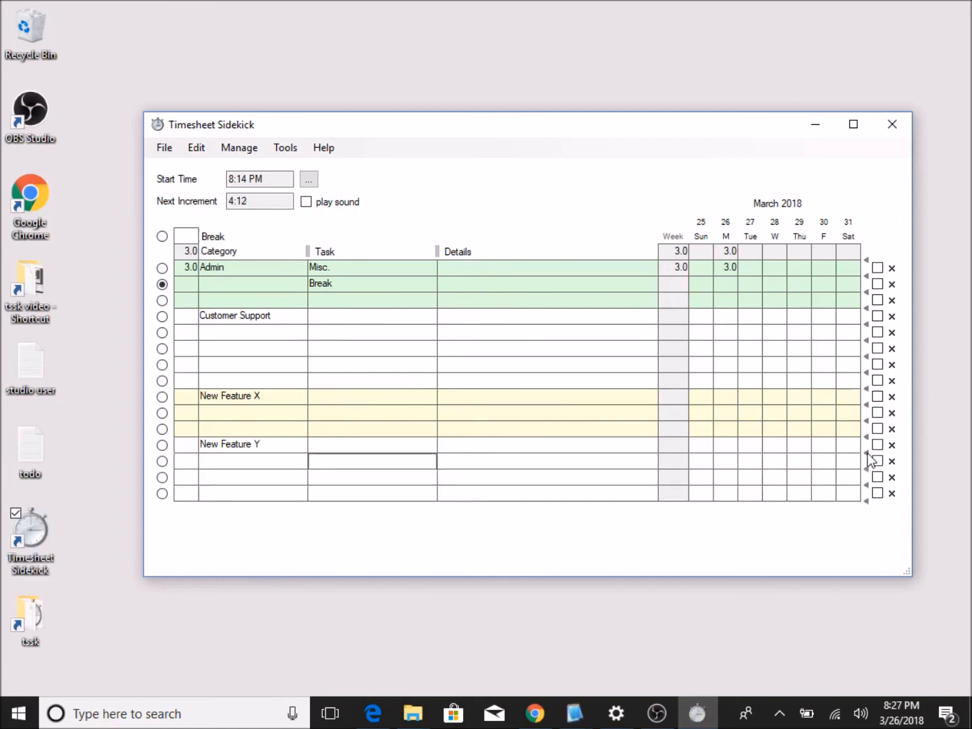
# Delete two of the blank task rows under Customer Support, confirming each deletion.
pyautogui.click(891, 348)
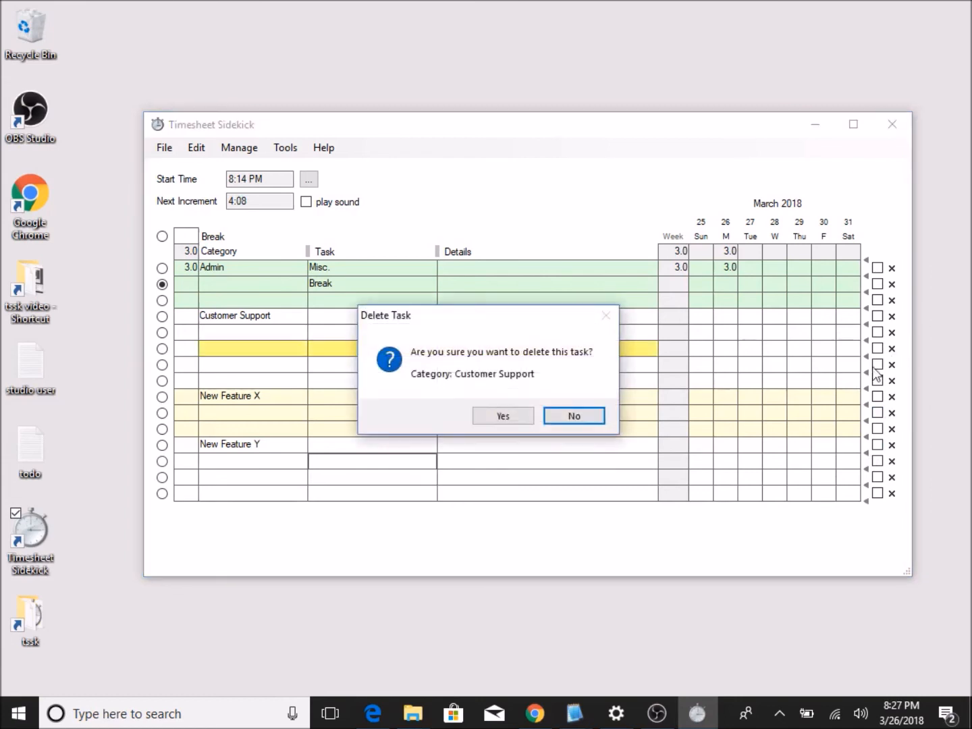
pyautogui.click(501, 418)
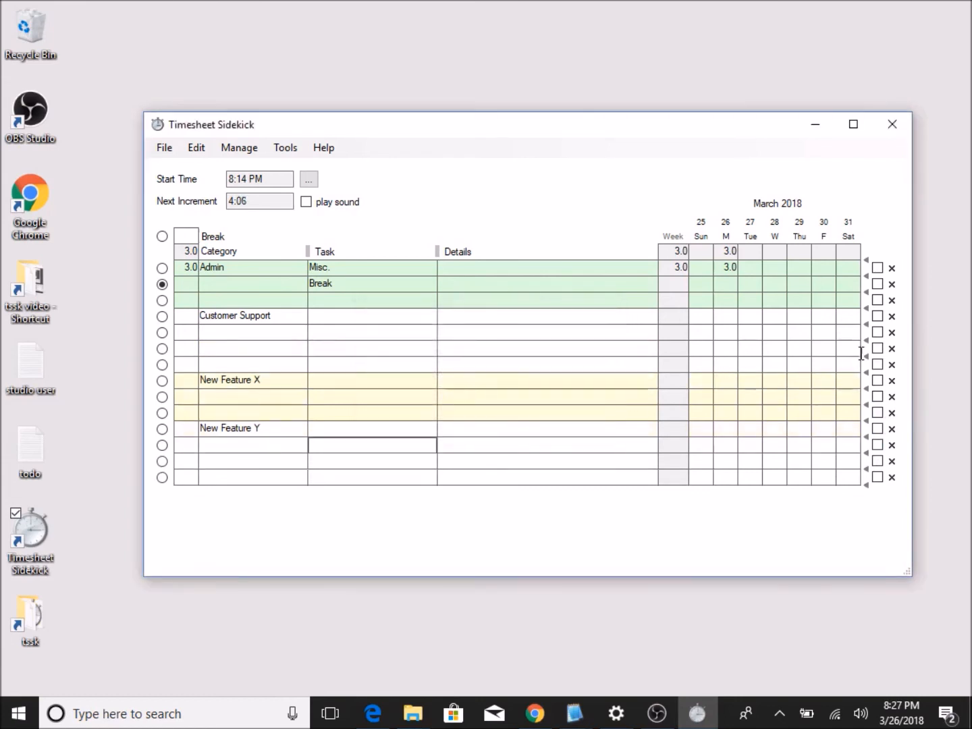
pyautogui.click(892, 349)
pyautogui.click(511, 411)
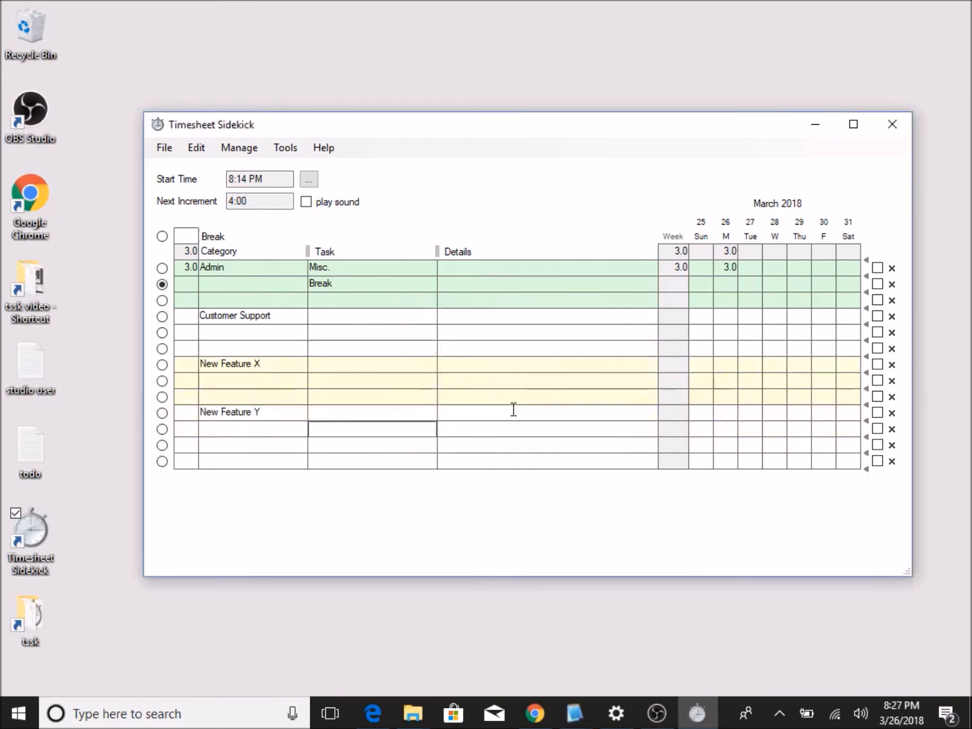
# Select the two blank Customer Support rows and the New Feature X row, and view the commands for selecting and deleting rows.
pyautogui.click(878, 332)
pyautogui.click(878, 348)
pyautogui.click(878, 365)
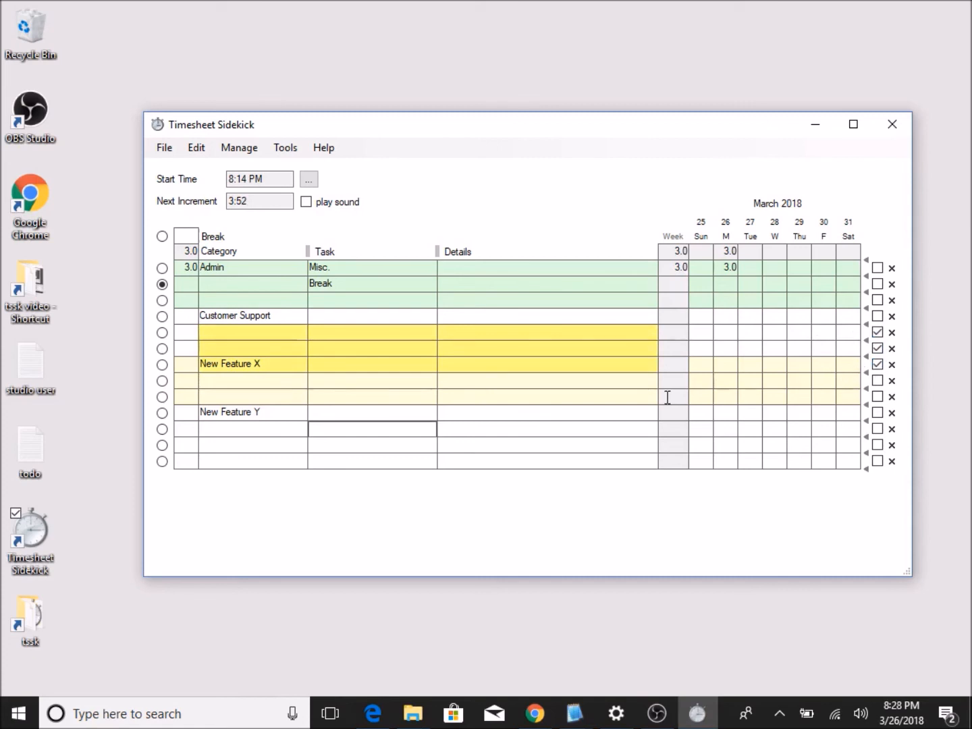
pyautogui.click(191, 151)
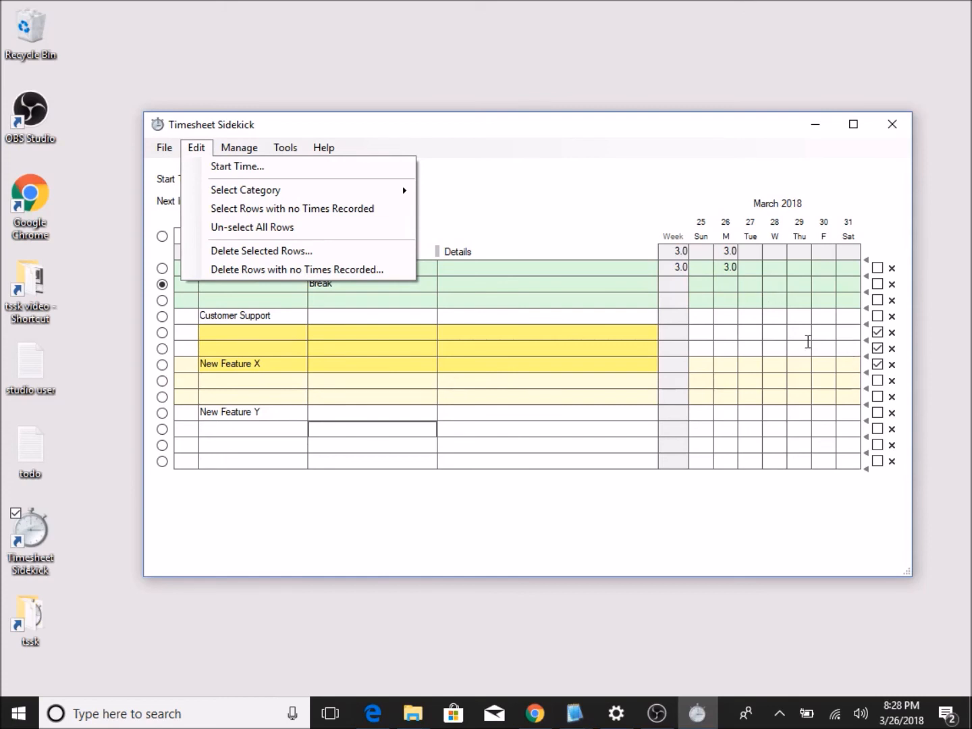
pyautogui.click(616, 232)
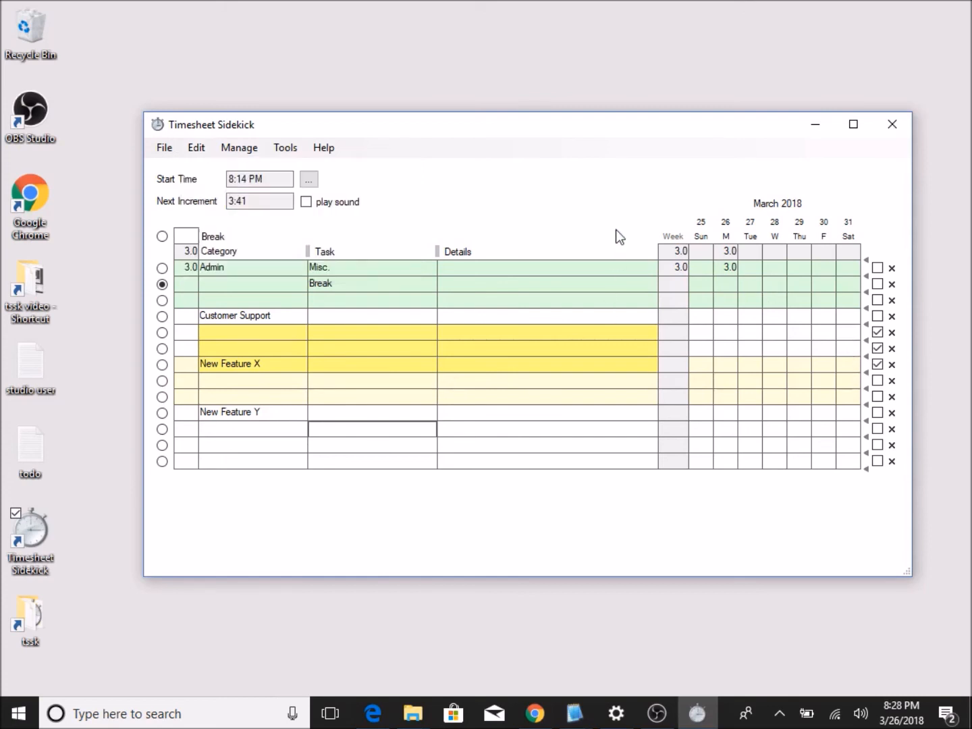
# Highlight the Tuesday 27 and Thursday 29 columns and clear both highlights again.
pyautogui.click(751, 238)
pyautogui.click(794, 234)
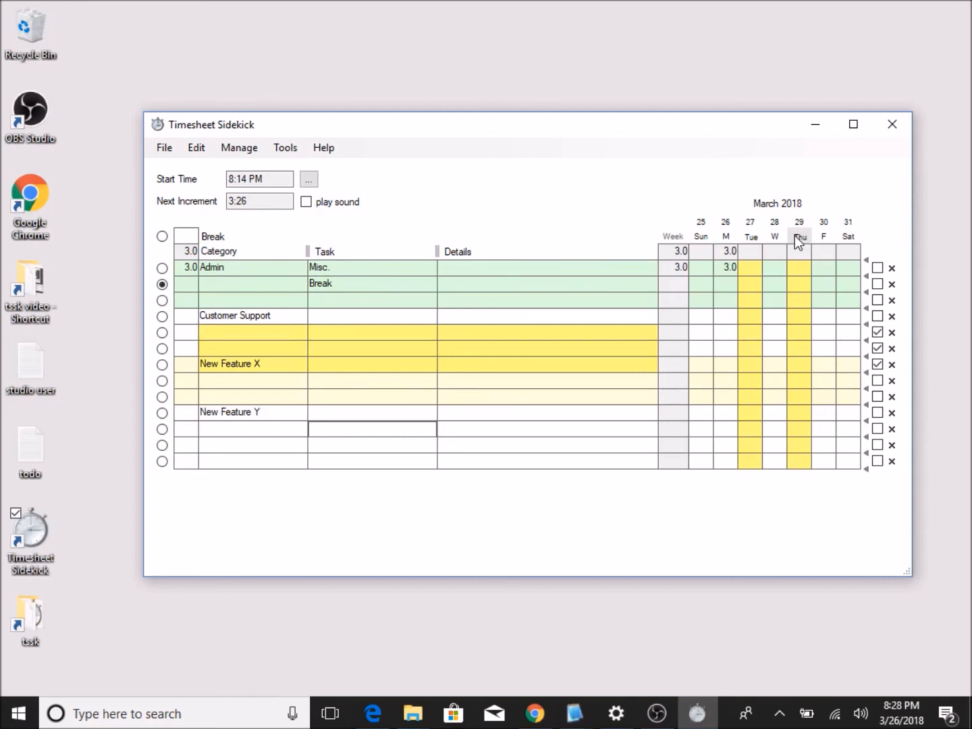
pyautogui.click(794, 235)
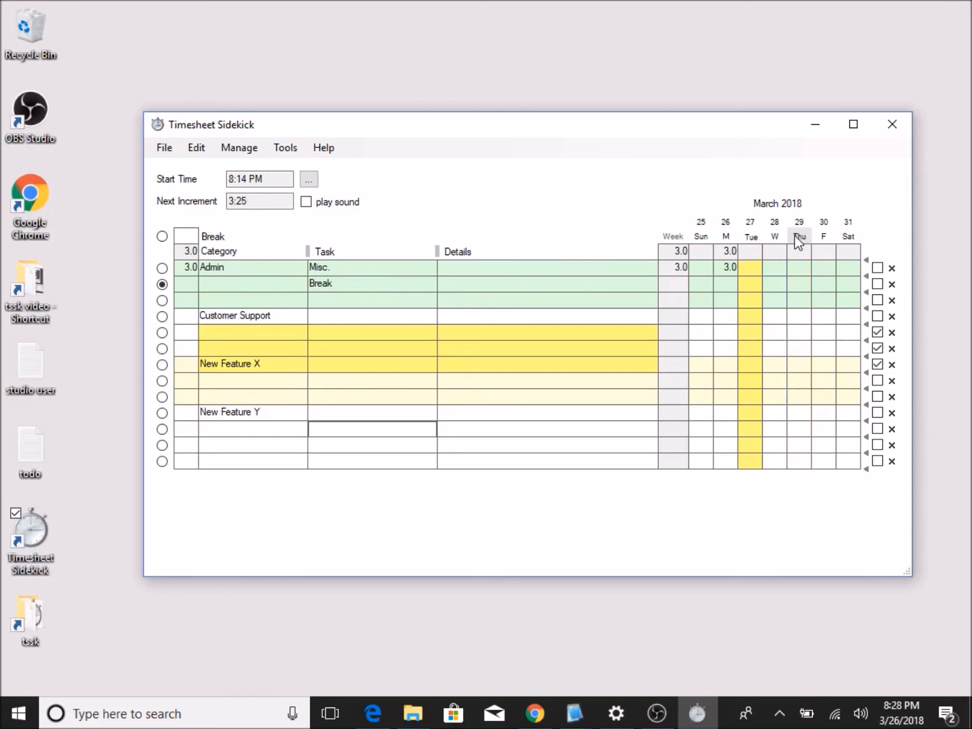
pyautogui.click(750, 238)
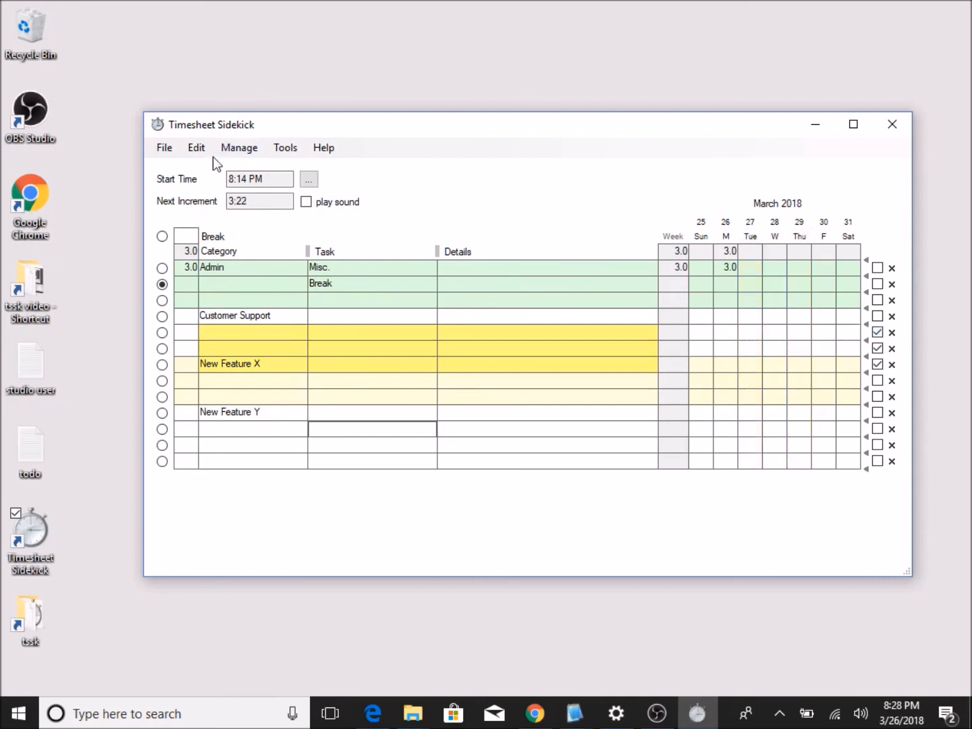
# Un-select all rows in the timesheet.
pyautogui.click(196, 149)
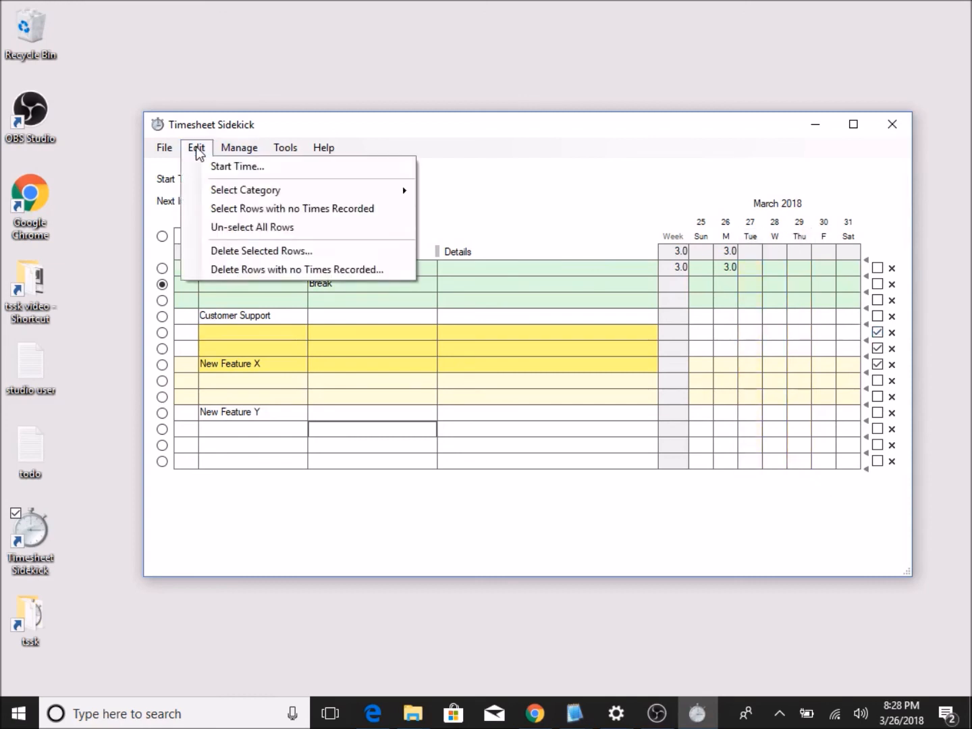
pyautogui.click(255, 228)
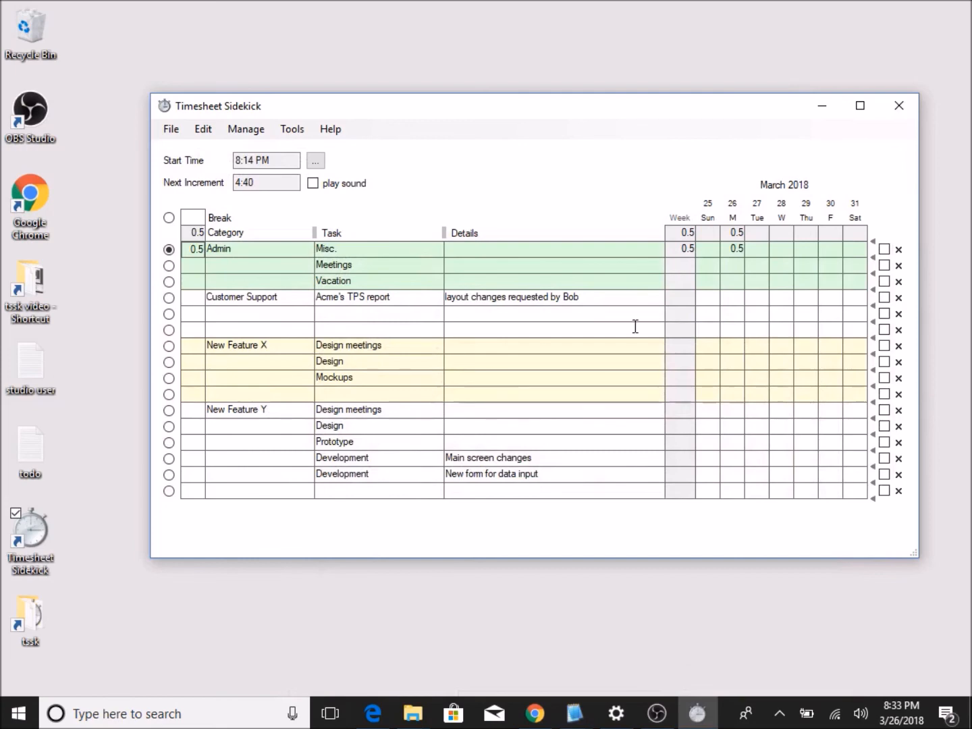
# Switch the timer to the Design task under New Feature X and examine the weekly time for Mockups.
pyautogui.click(169, 363)
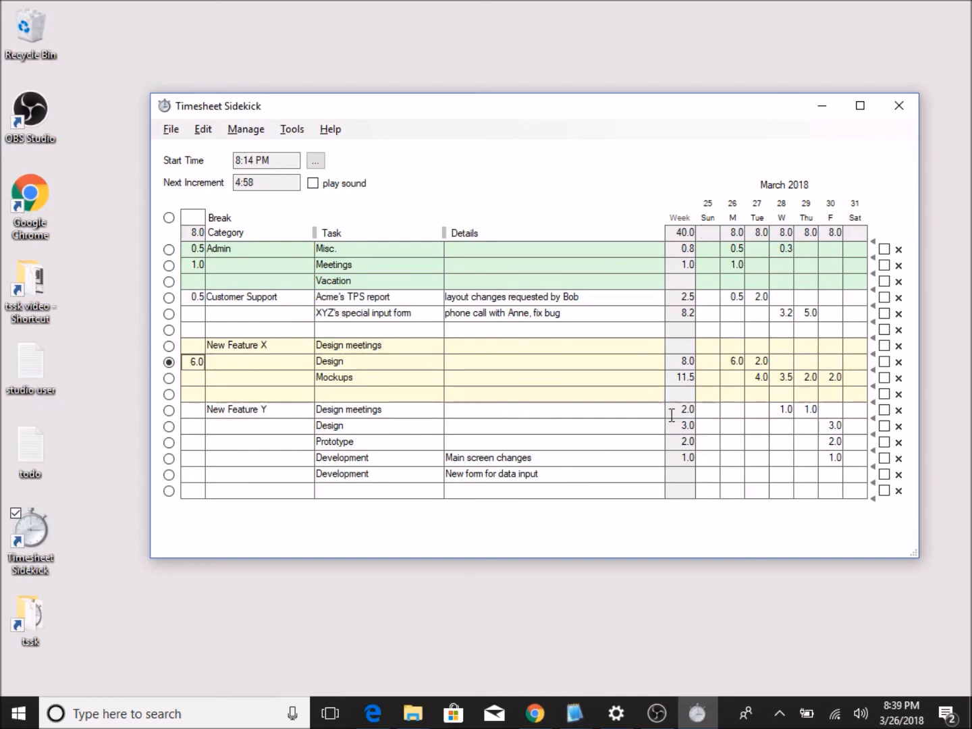
pyautogui.moveTo(671, 377); pyautogui.dragTo(703, 377)
pyautogui.click(590, 375)
# Close Timesheet Sidekick and launch it again from the desktop.
pyautogui.click(899, 108)
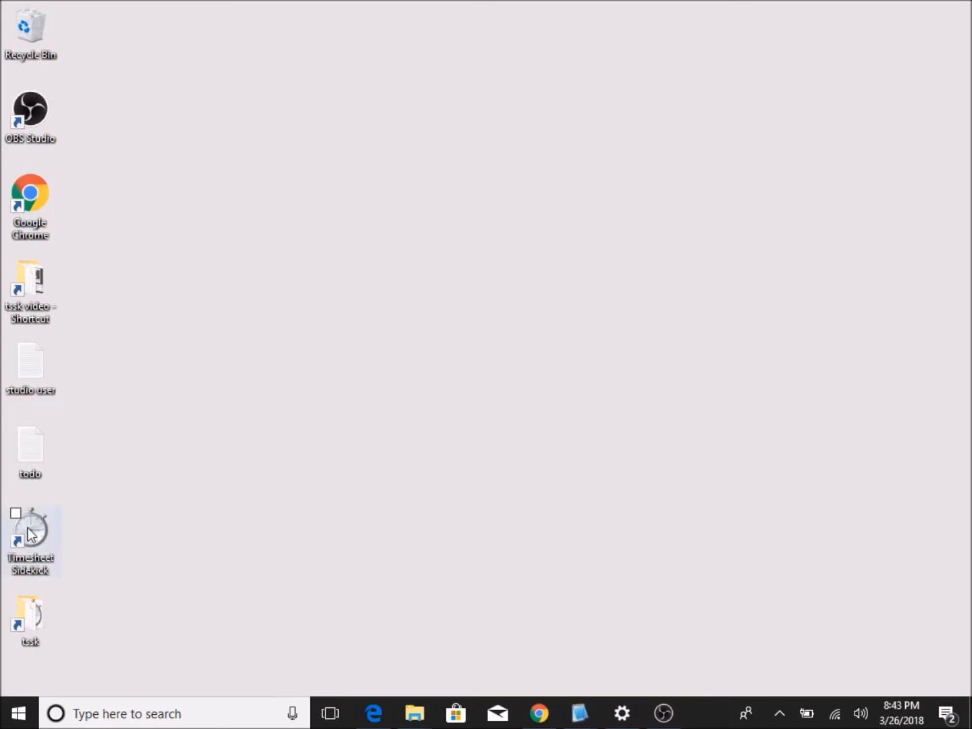
pyautogui.doubleClick(27, 527)
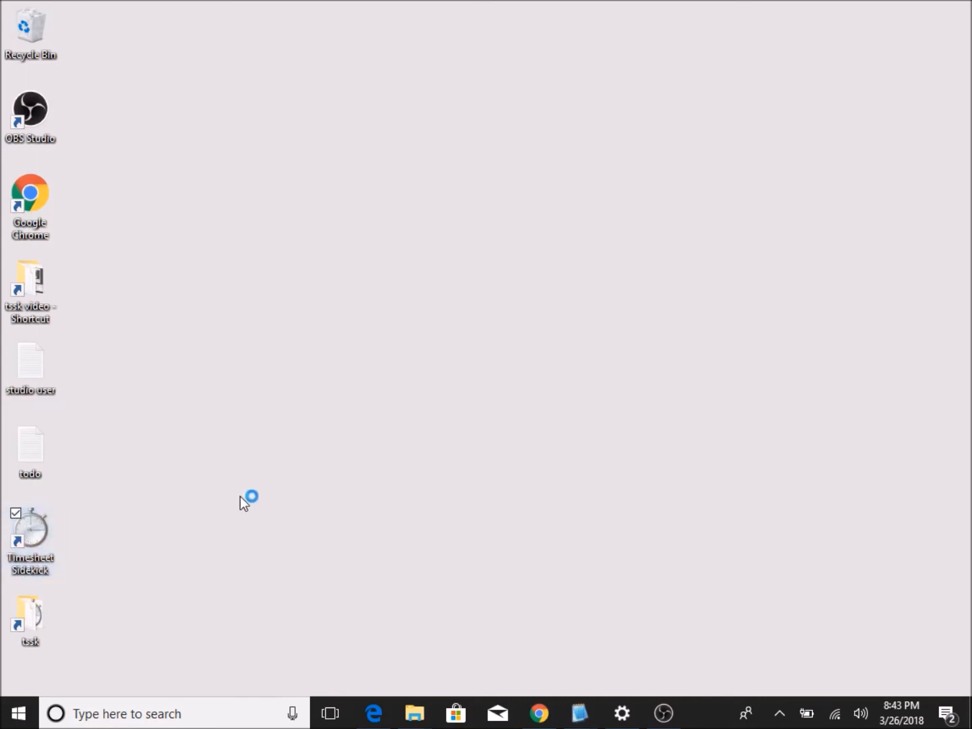